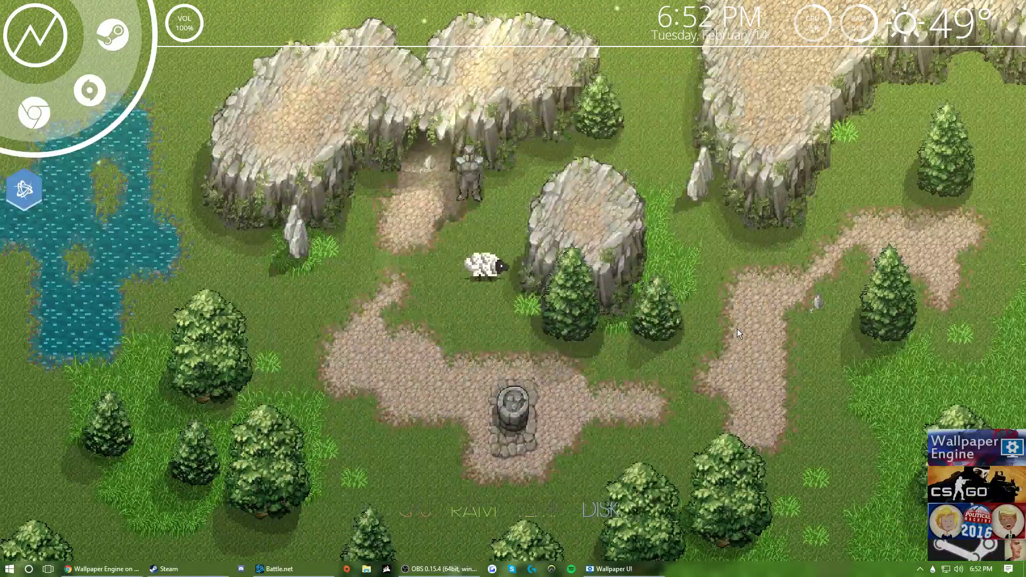
# Lead the sheep up onto the central rock, then bring back the Wallpaper Engine store page
pyautogui.moveTo(500, 267); pyautogui.dragTo(612, 216)
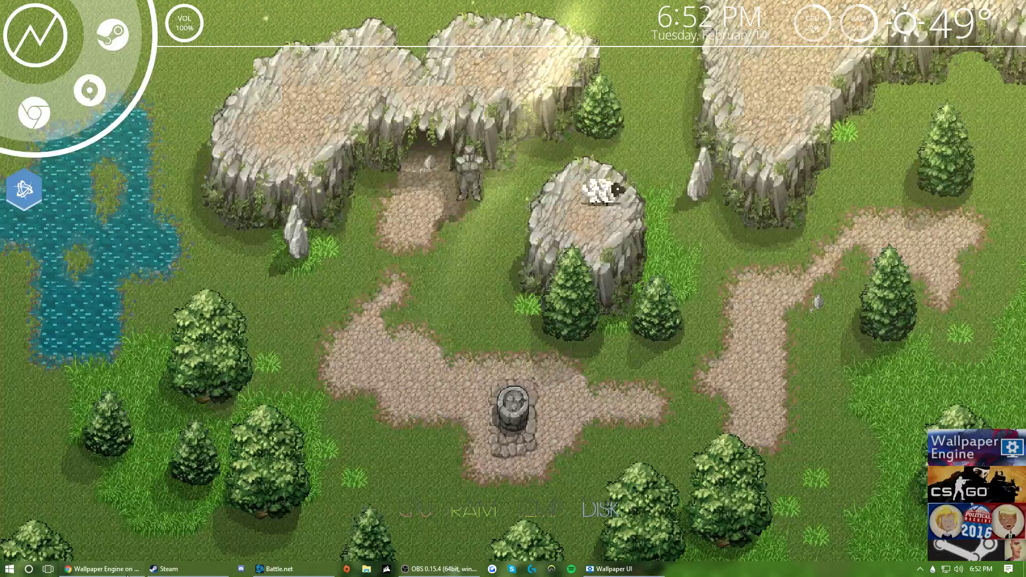
pyautogui.click(101, 568)
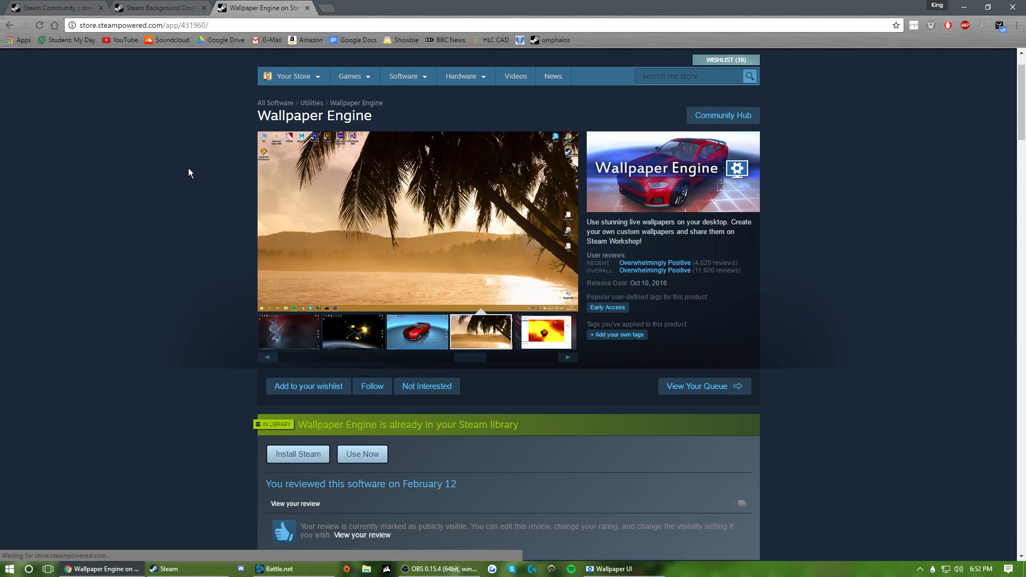
pyautogui.scroll(-2, 183, 313)
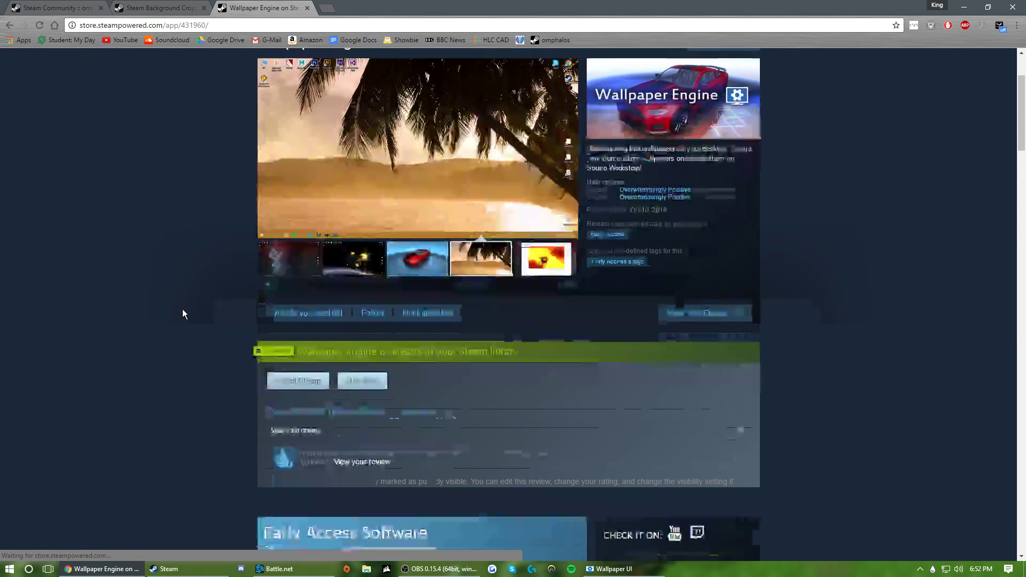
pyautogui.scroll(2, 183, 313)
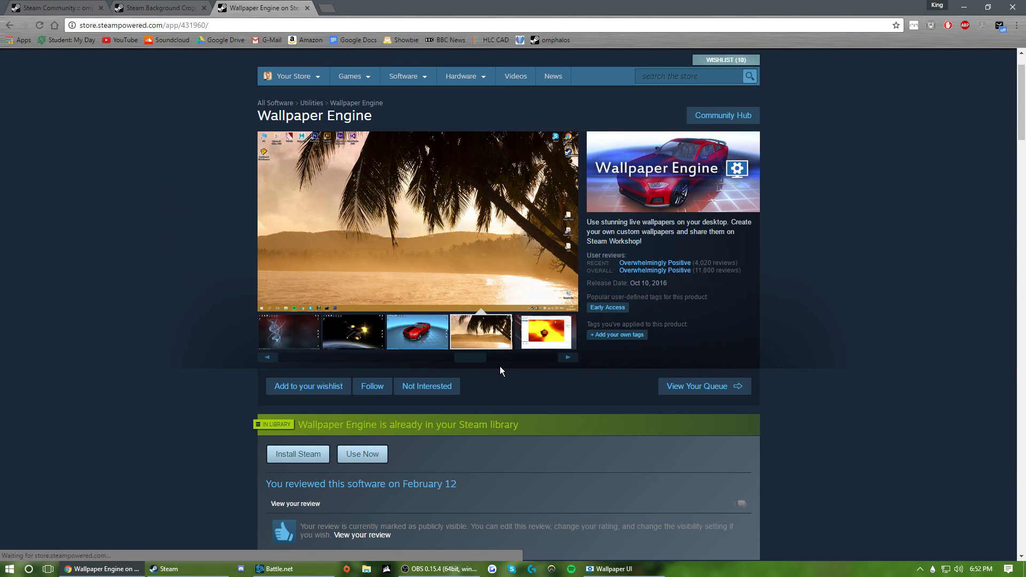
pyautogui.moveTo(465, 358); pyautogui.dragTo(326, 377)
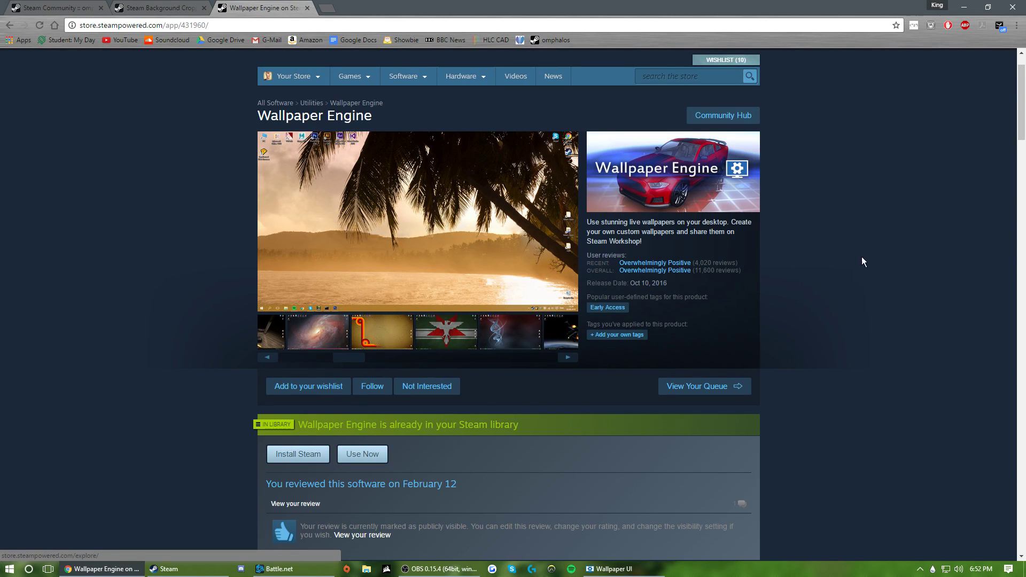
pyautogui.click(957, 11)
# Close Wallpaper UI and switch to the black-and-white sailing ship wallpaper from the tray menu
pyautogui.rightClick(623, 566)
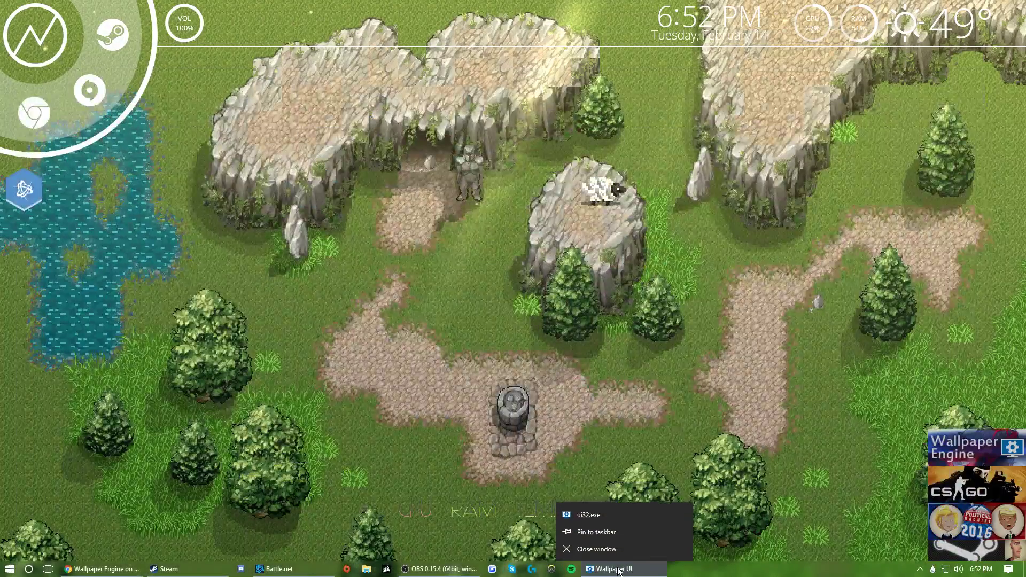
pyautogui.click(624, 548)
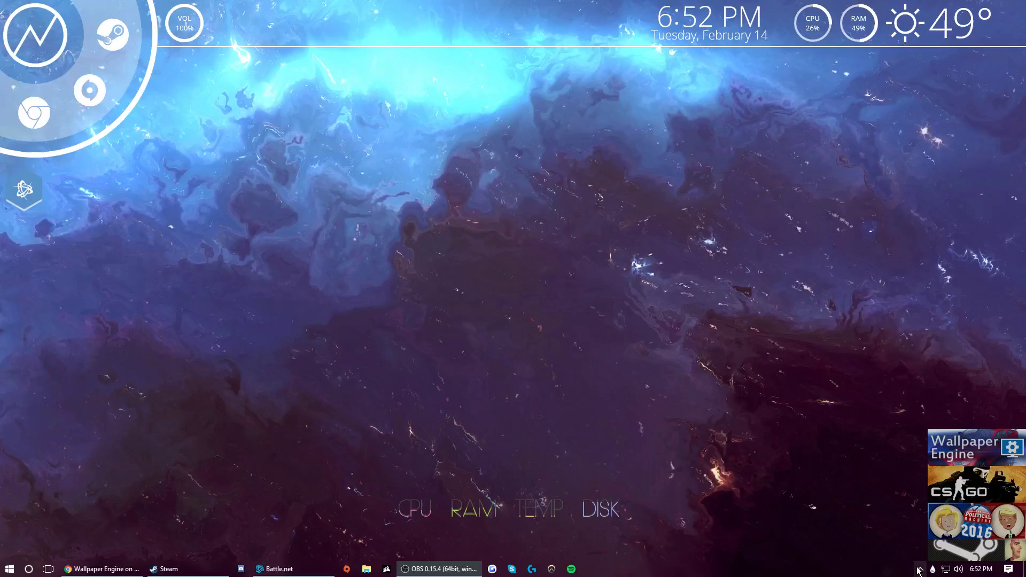
pyautogui.click(917, 570)
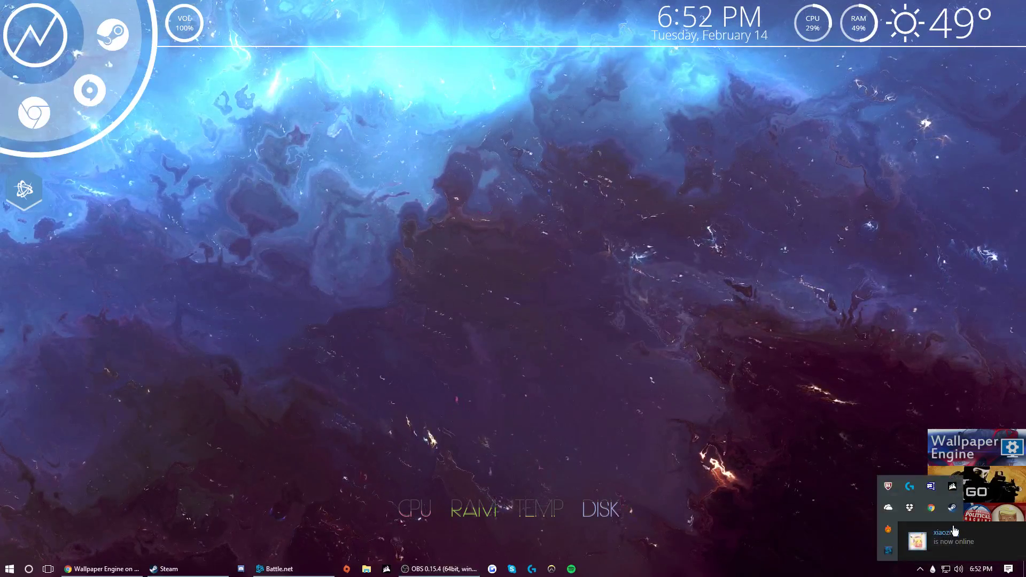
pyautogui.click(953, 529)
pyautogui.click(951, 528)
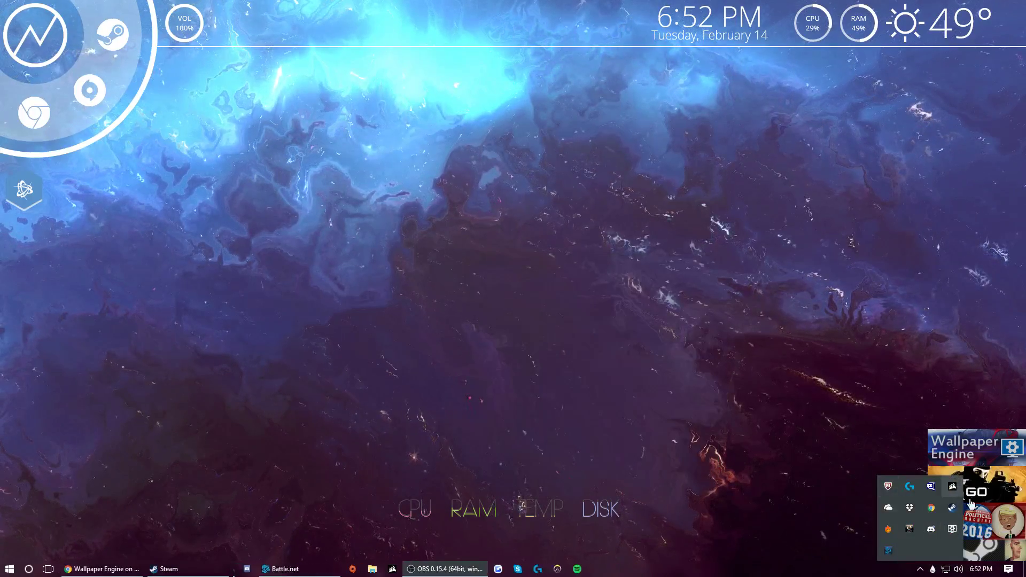
pyautogui.rightClick(947, 528)
pyautogui.click(947, 510)
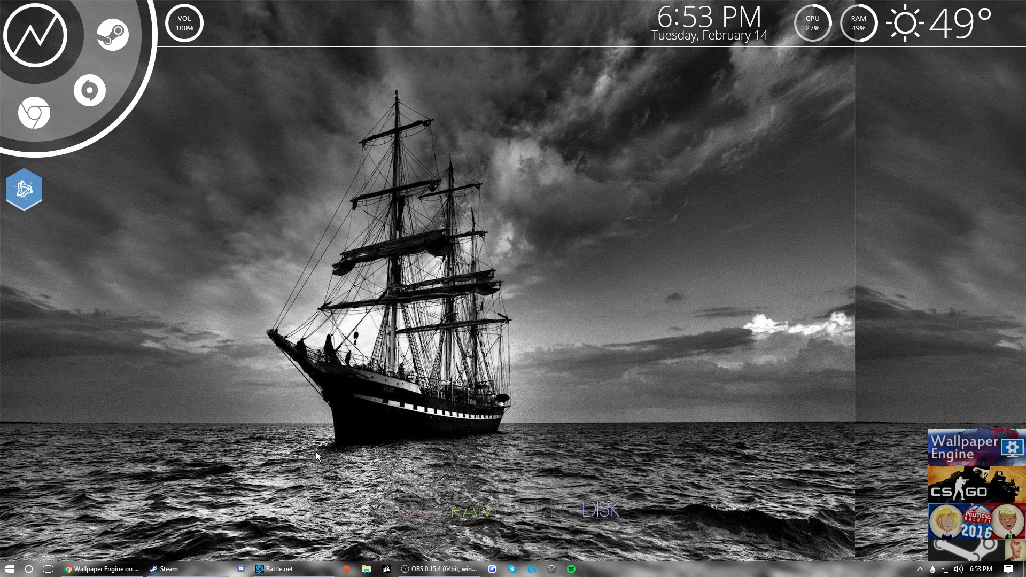
# Show the desktop icons, move DS3 Tool beside Spotify, then hide the icons again
pyautogui.rightClick(469, 230)
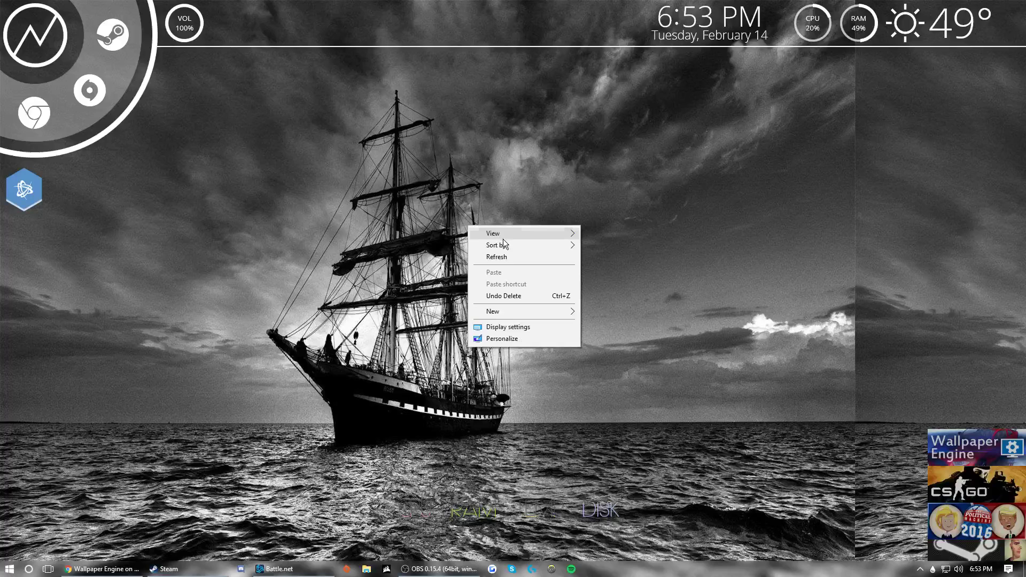
pyautogui.moveTo(512, 235)
pyautogui.click(622, 300)
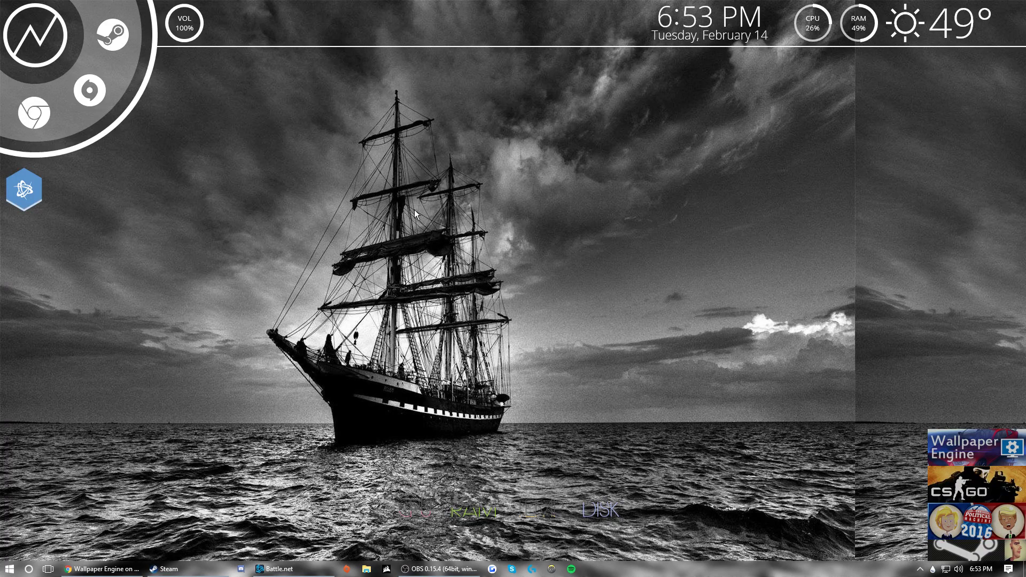
pyautogui.moveTo(410, 212); pyautogui.dragTo(410, 213)
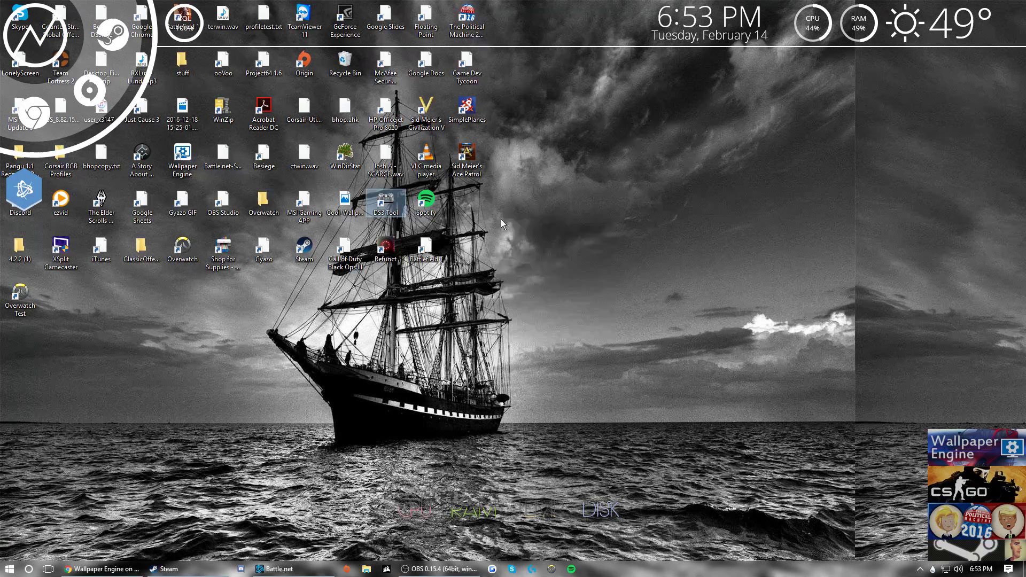
pyautogui.rightClick(501, 219)
pyautogui.moveTo(533, 229)
pyautogui.click(660, 297)
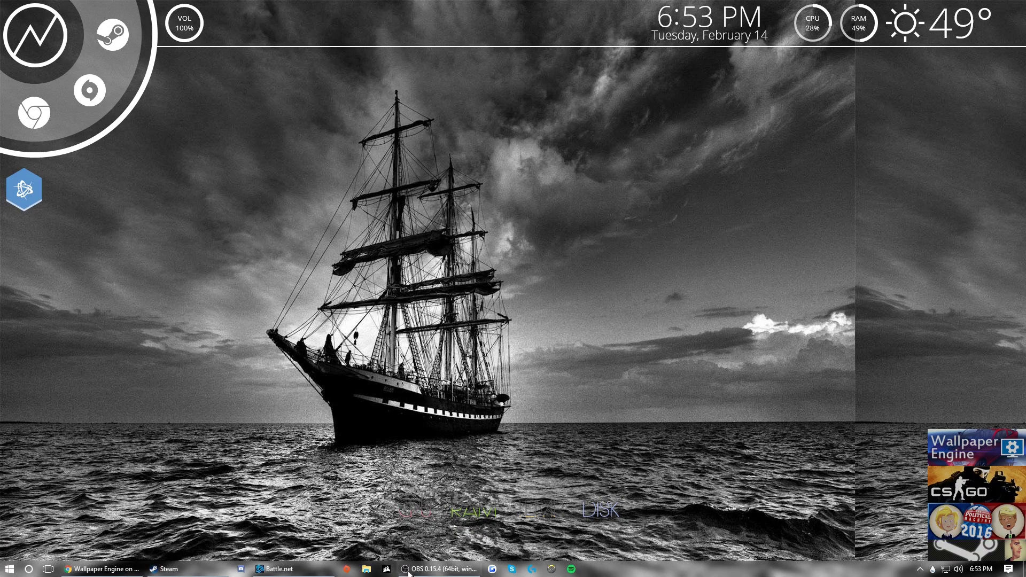
# Check the OBS window, then return to the Wallpaper Engine store page
pyautogui.click(438, 569)
pyautogui.click(438, 569)
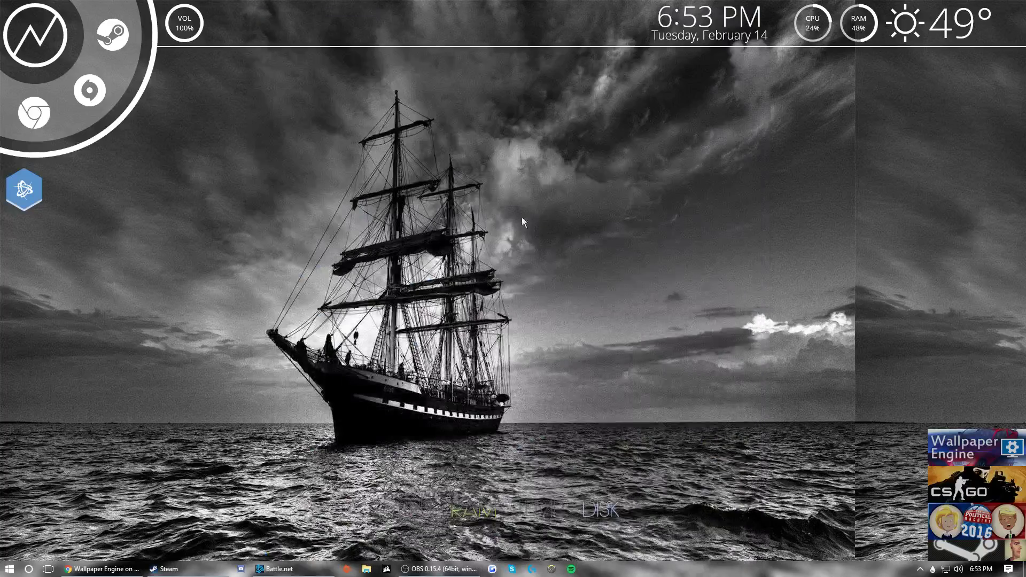
pyautogui.click(102, 569)
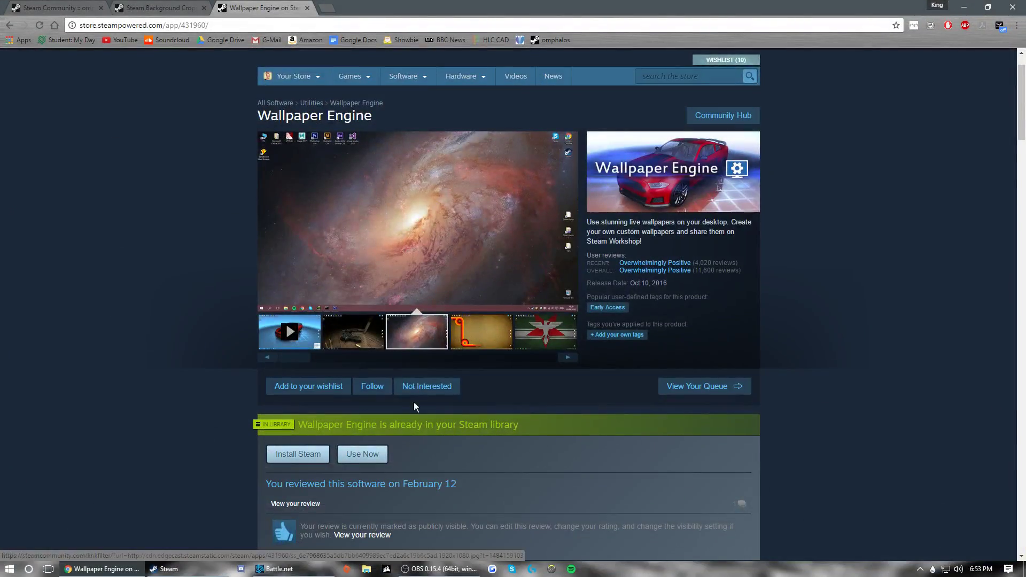
pyautogui.scroll(-4, 527, 367)
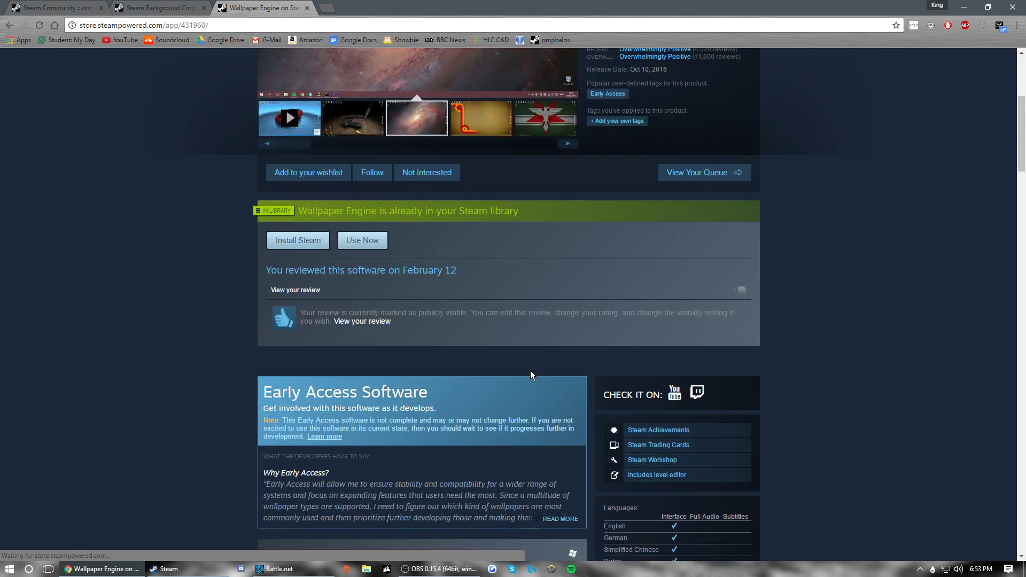
pyautogui.scroll(5, 530, 370)
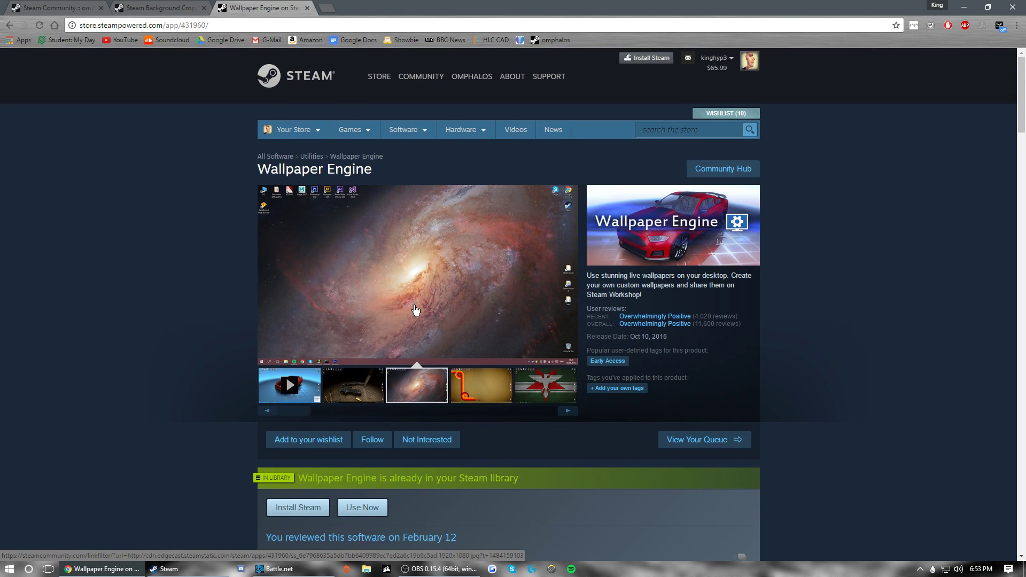
pyautogui.scroll(-1, 416, 309)
pyautogui.click(481, 332)
pyautogui.click(541, 337)
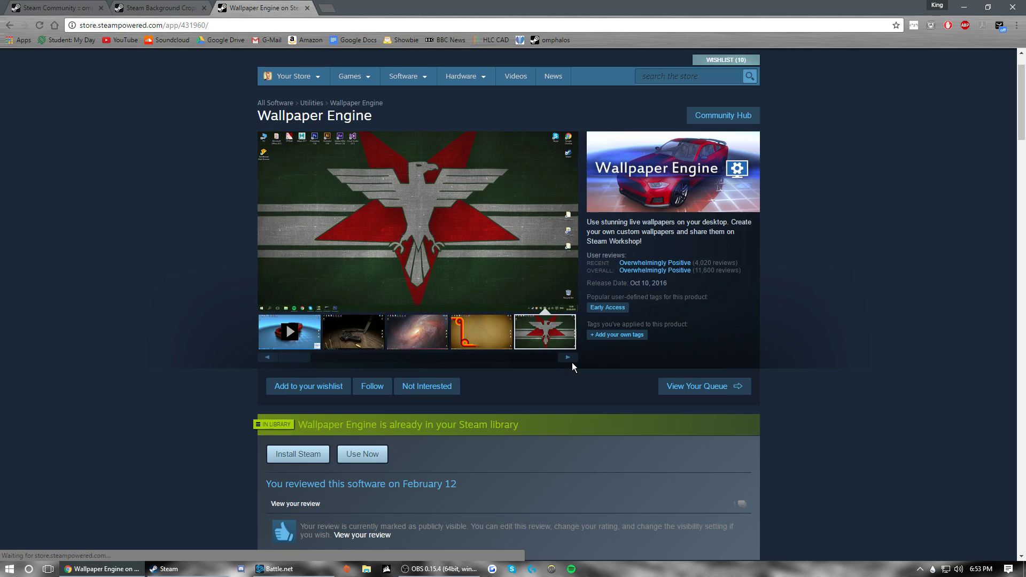
pyautogui.click(568, 357)
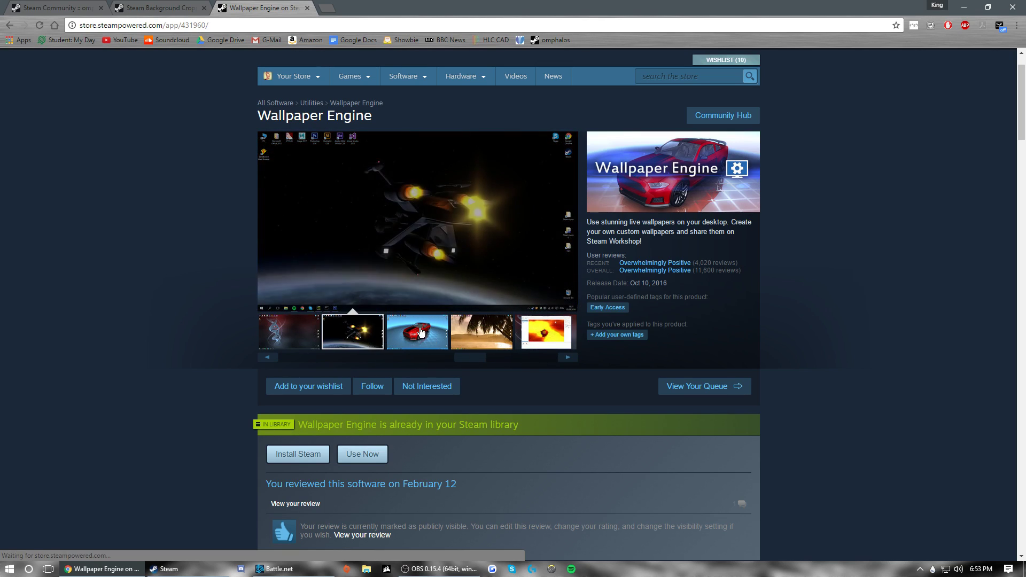
pyautogui.click(510, 331)
pyautogui.click(544, 327)
pyautogui.moveTo(471, 358); pyautogui.dragTo(268, 359)
pyautogui.click(345, 341)
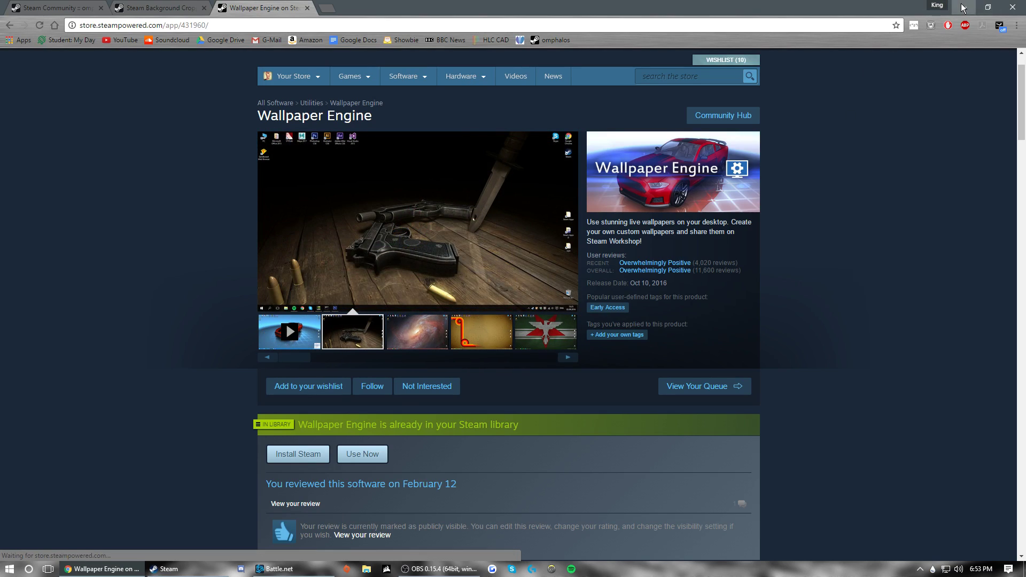
pyautogui.click(962, 7)
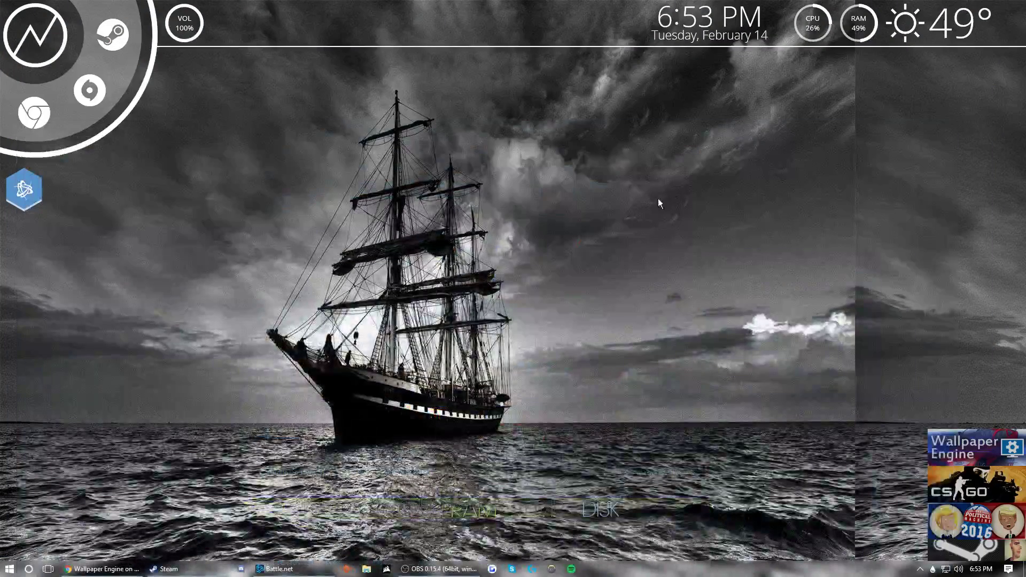
# Launch Wallpaper Engine from its Steam library page with the standard 'Launch Wallpaper Engine' option
pyautogui.click(3, 571)
pyautogui.click(210, 278)
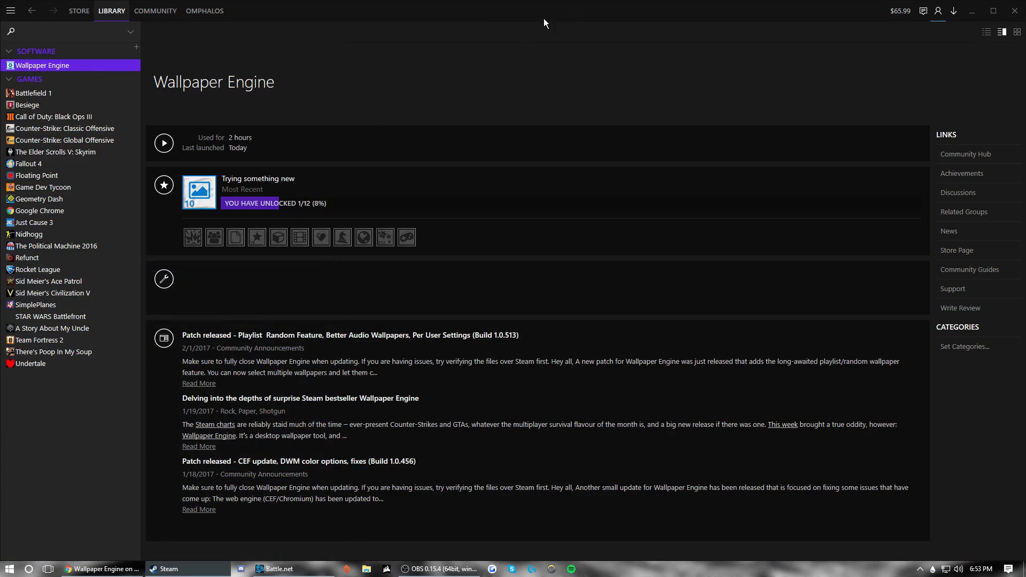
pyautogui.click(164, 143)
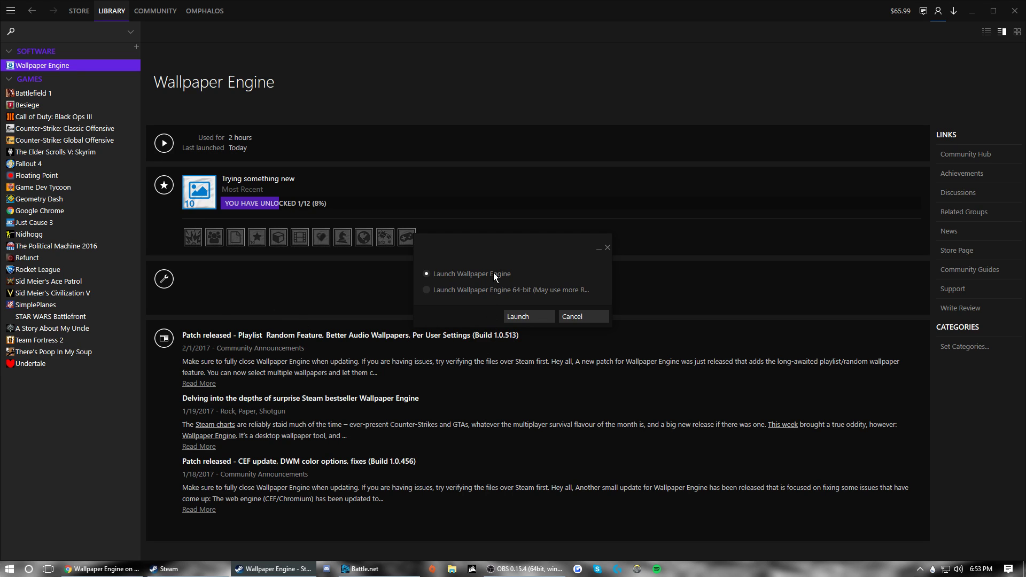
pyautogui.click(463, 277)
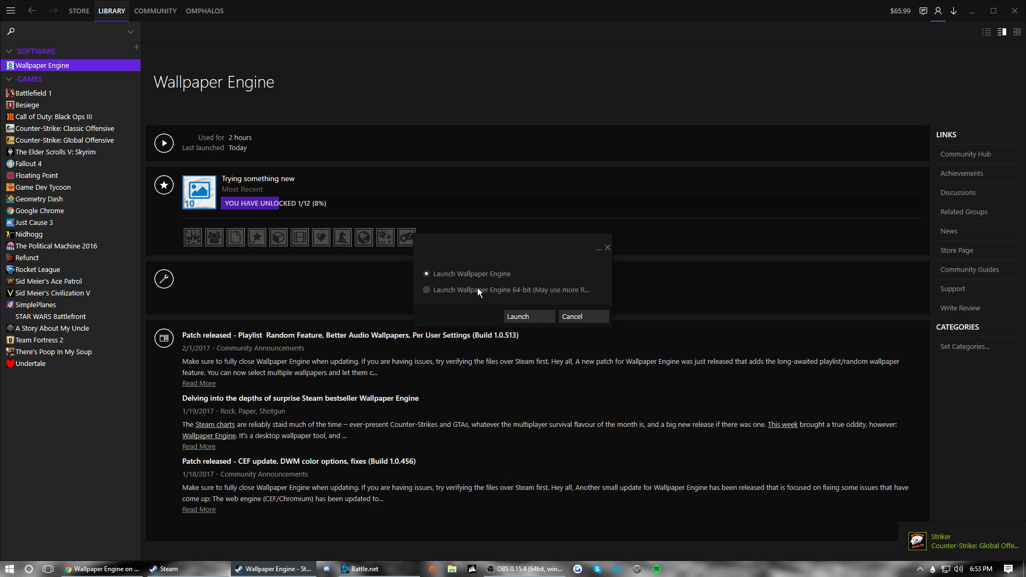
pyautogui.click(479, 291)
pyautogui.click(510, 276)
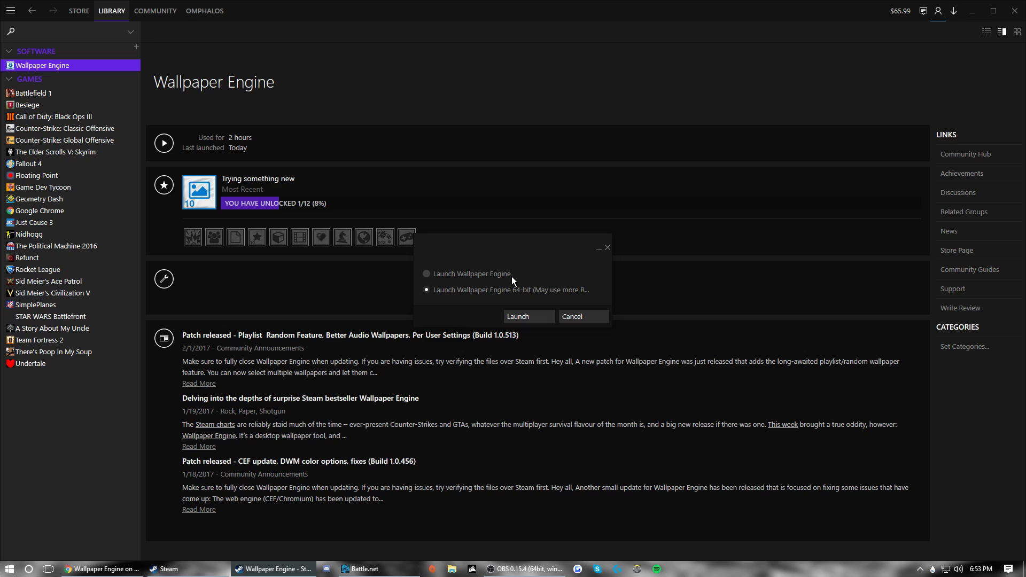
pyautogui.click(529, 316)
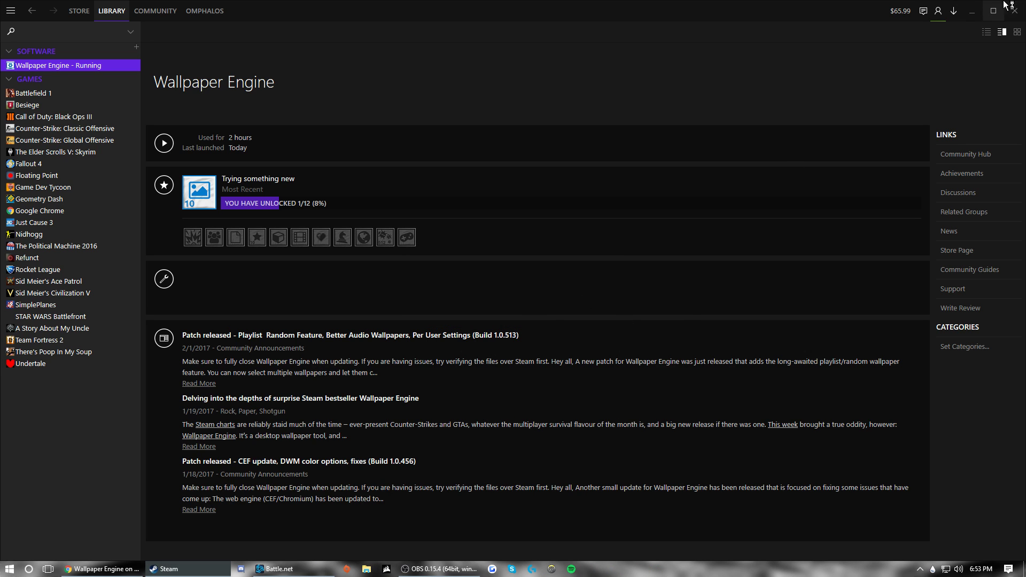
# Minimize Steam to reveal the blue nebula wallpaper and open Wallpaper Engine's tray menu
pyautogui.click(963, 12)
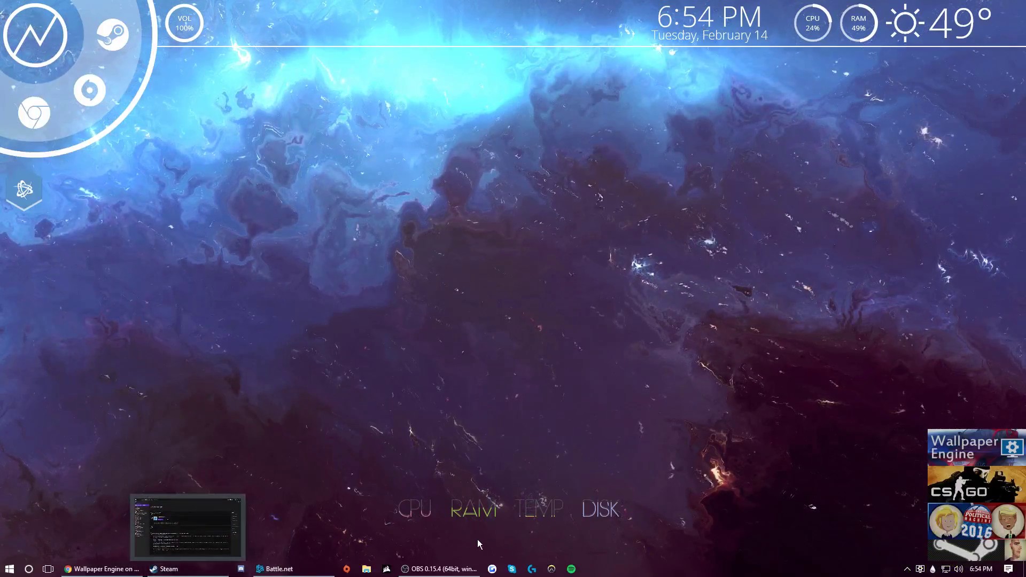
pyautogui.click(908, 568)
pyautogui.click(807, 478)
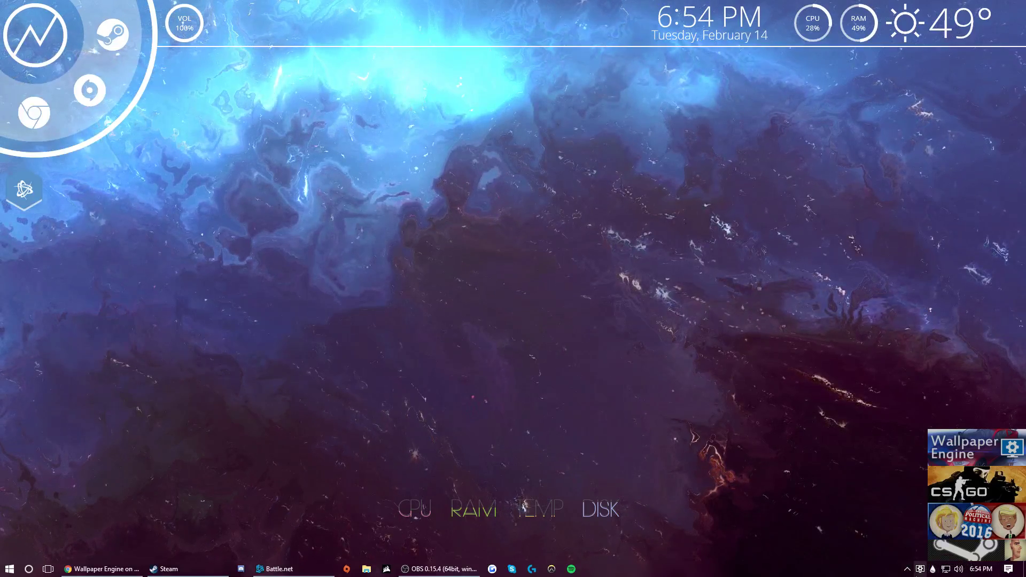
pyautogui.click(907, 571)
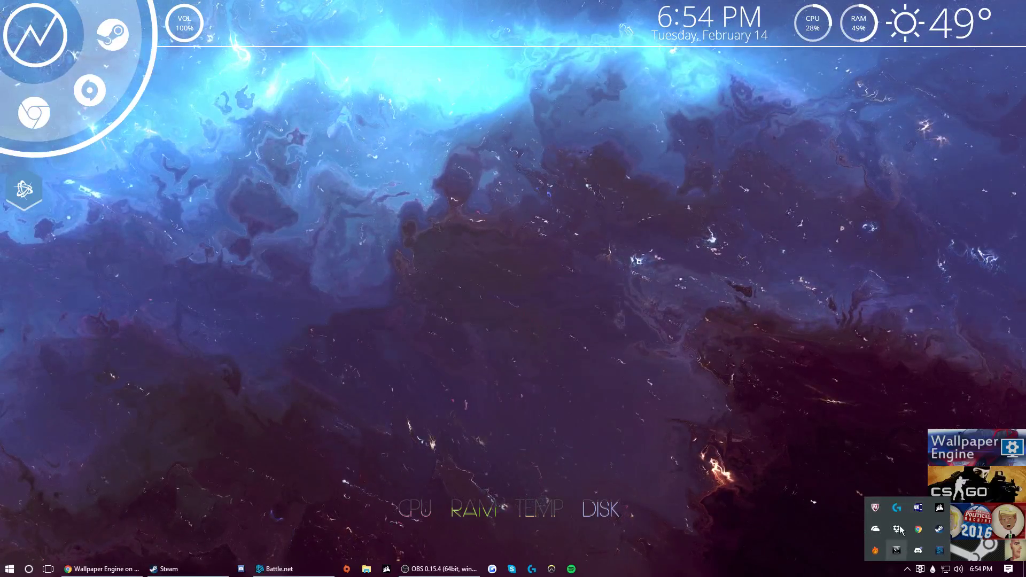
pyautogui.rightClick(939, 551)
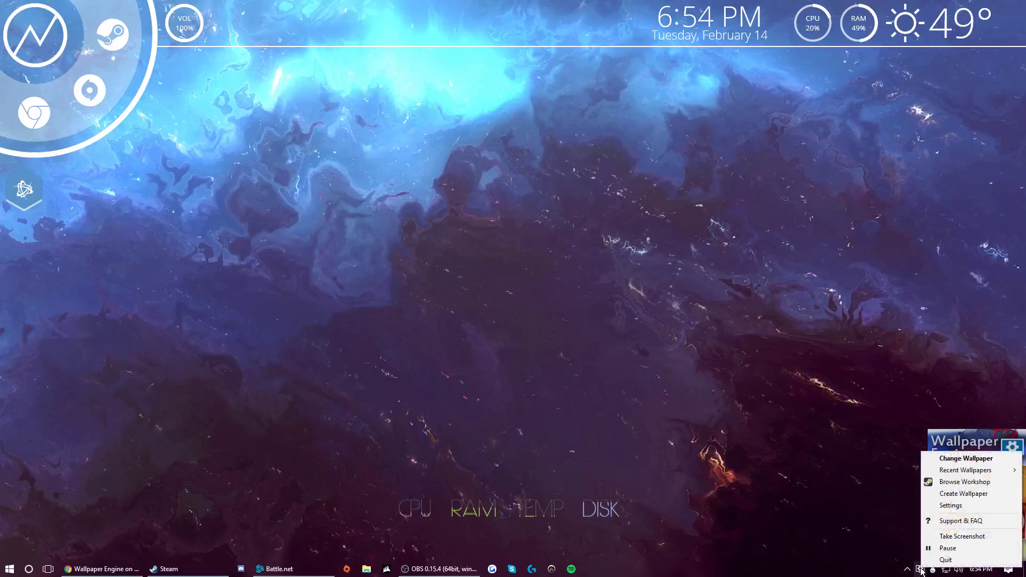
# Apply the Deep Space wallpaper and raise its playback rate to the maximum of 200
pyautogui.click(959, 459)
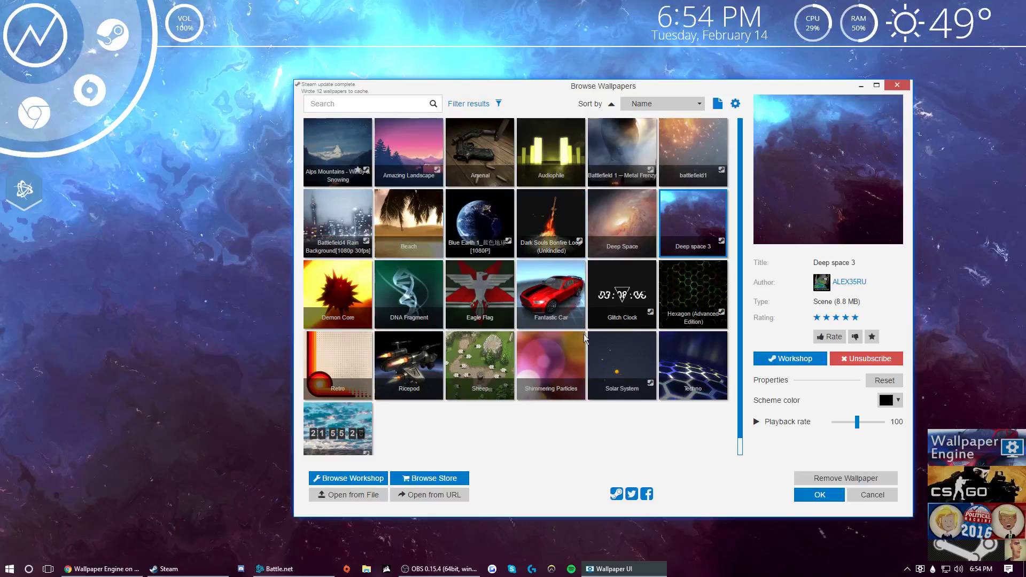
pyautogui.scroll(-1, 619, 300)
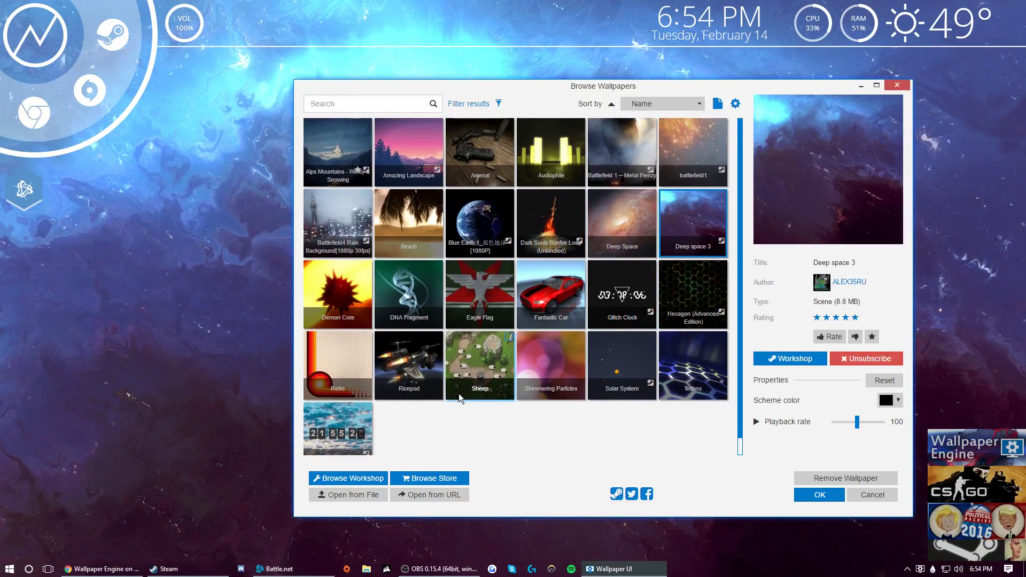
pyautogui.scroll(1, 433, 446)
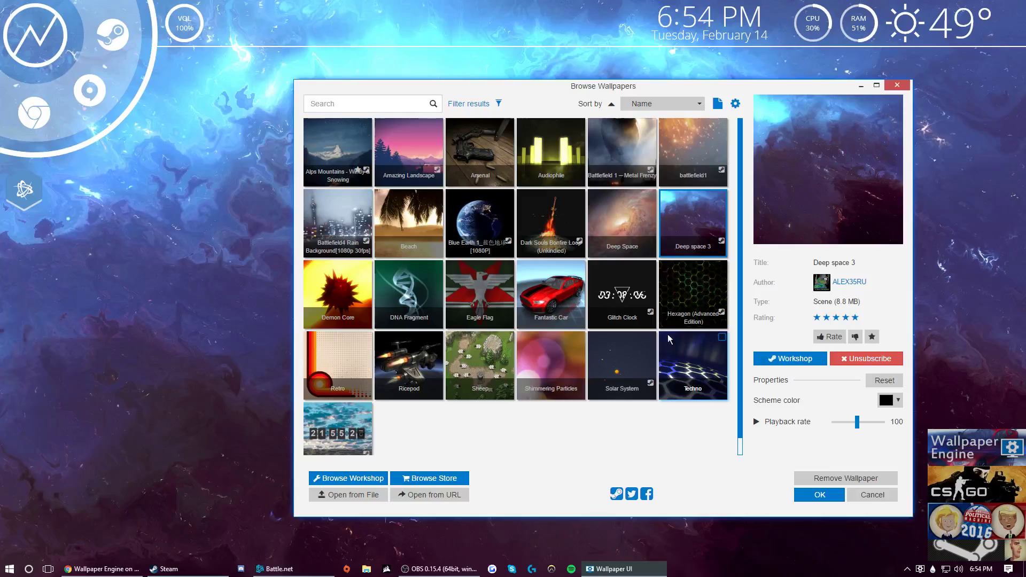
pyautogui.click(652, 216)
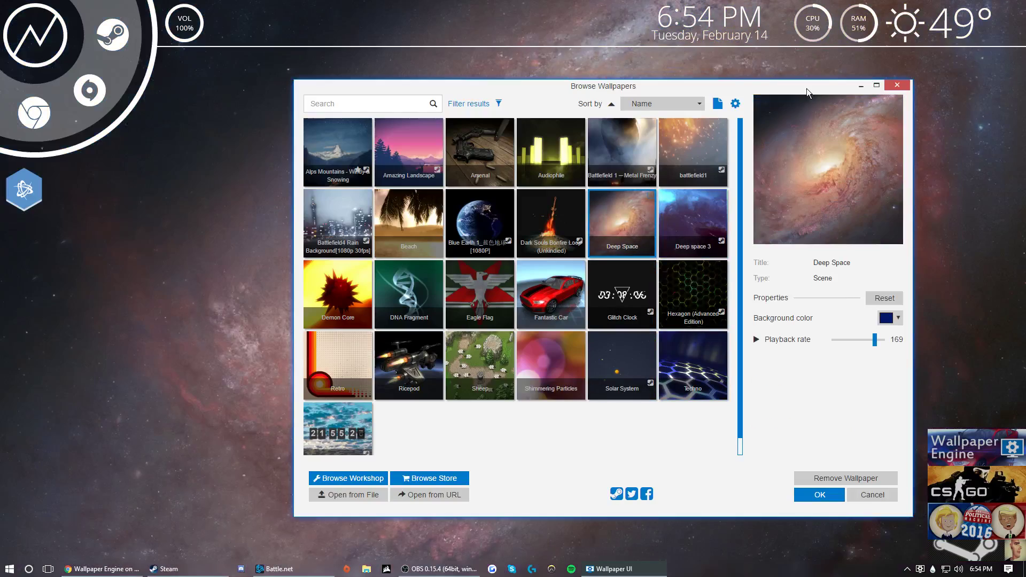
pyautogui.moveTo(816, 89); pyautogui.dragTo(415, 144)
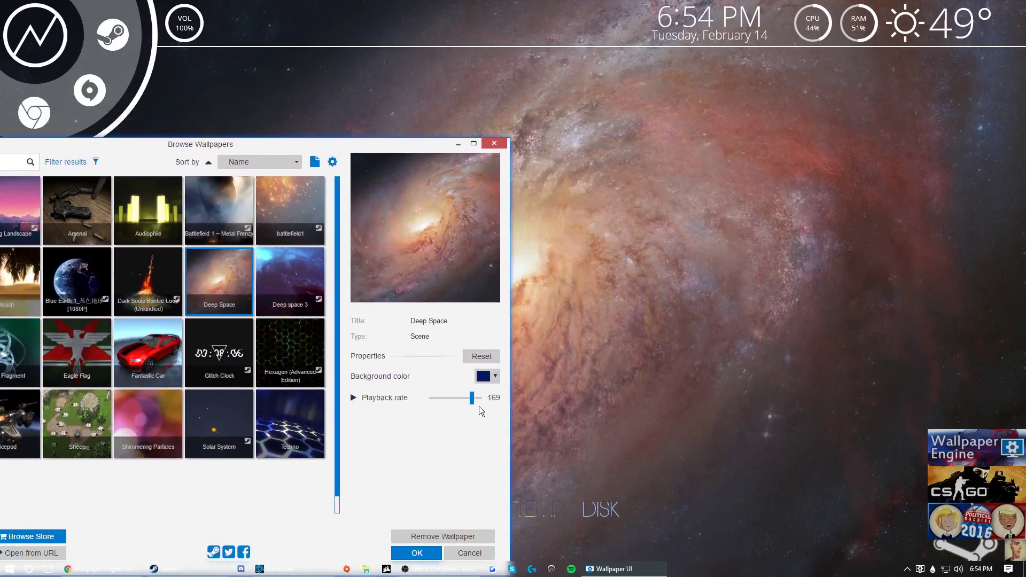
pyautogui.moveTo(475, 405); pyautogui.dragTo(482, 405)
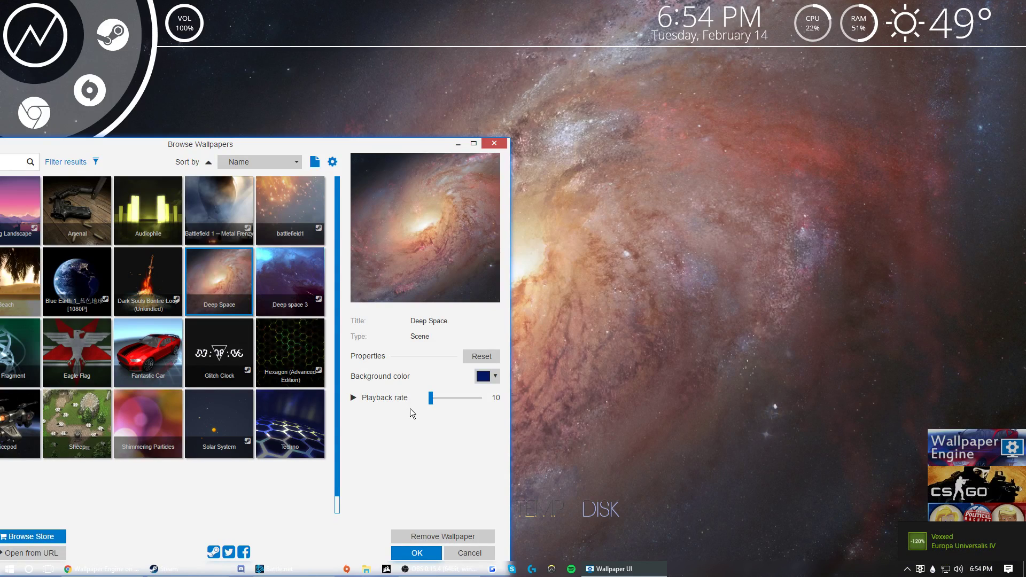
pyautogui.moveTo(431, 397); pyautogui.dragTo(482, 398)
pyautogui.moveTo(425, 143); pyautogui.dragTo(729, 138)
# Switch to Blue Earth, keep its scheme colour black, and adjust its playback rate
pyautogui.click(383, 278)
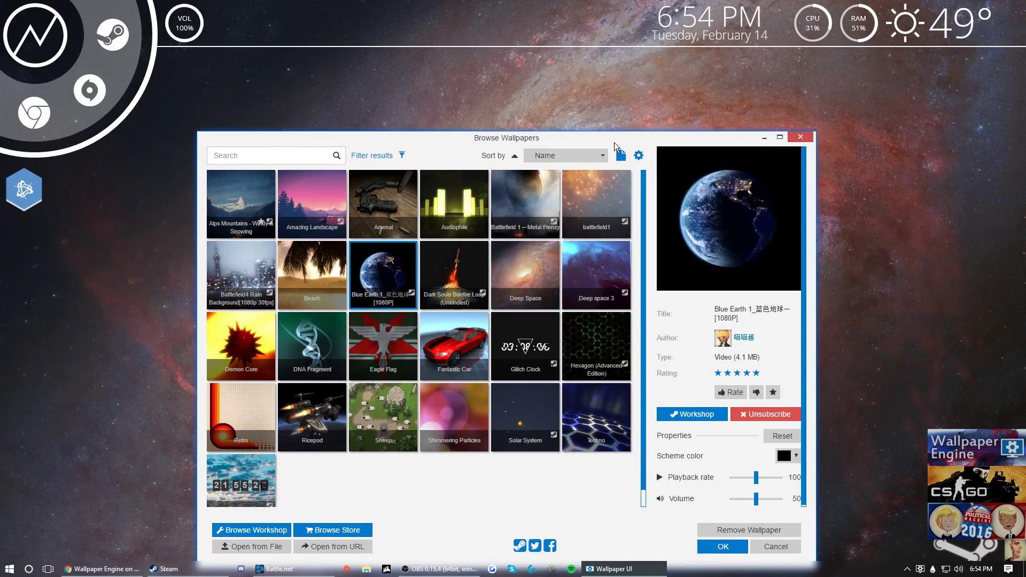
pyautogui.moveTo(614, 142); pyautogui.dragTo(245, 85)
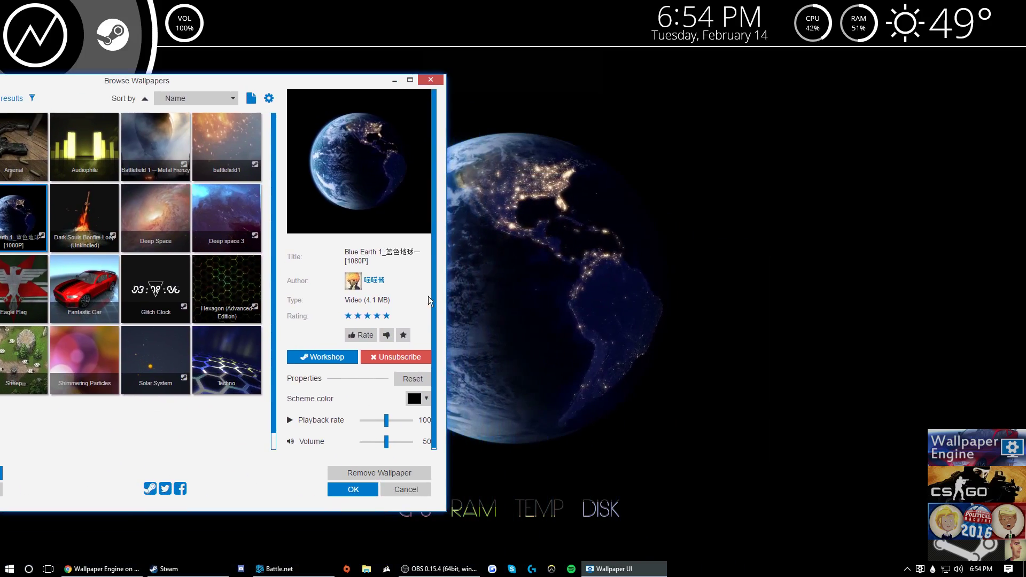
pyautogui.click(412, 399)
pyautogui.click(402, 316)
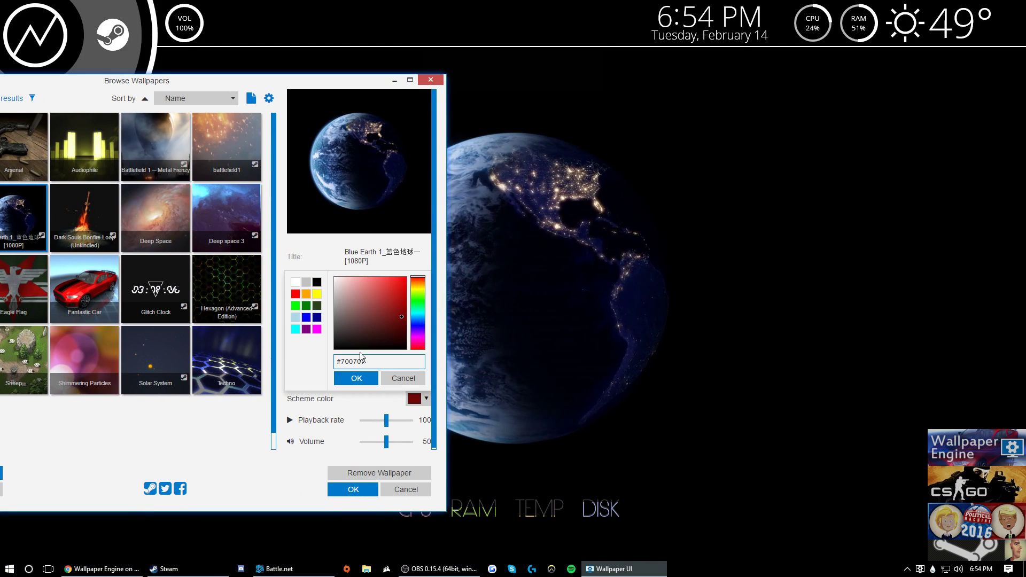
pyautogui.click(395, 377)
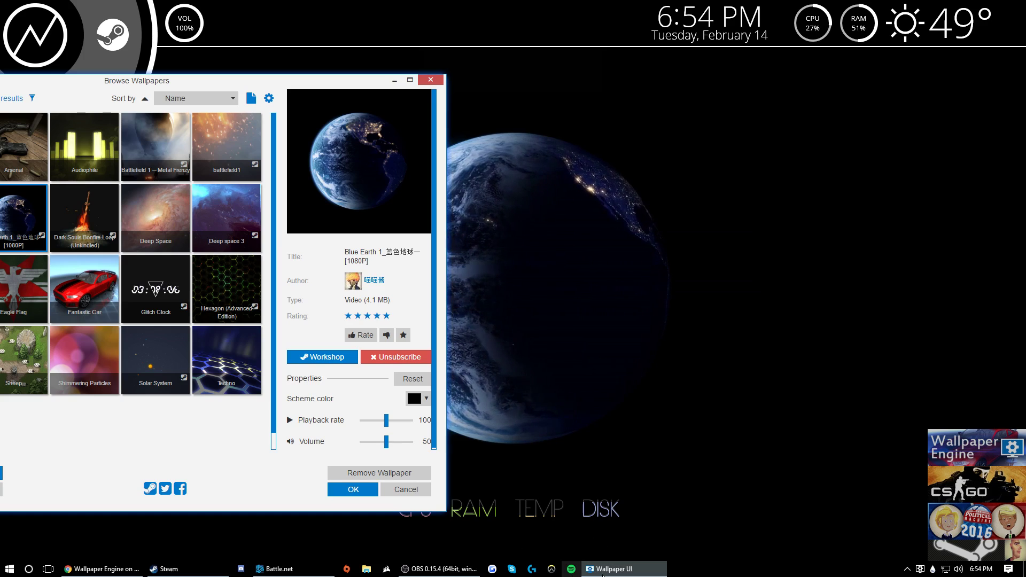
pyautogui.click(413, 400)
pyautogui.click(406, 383)
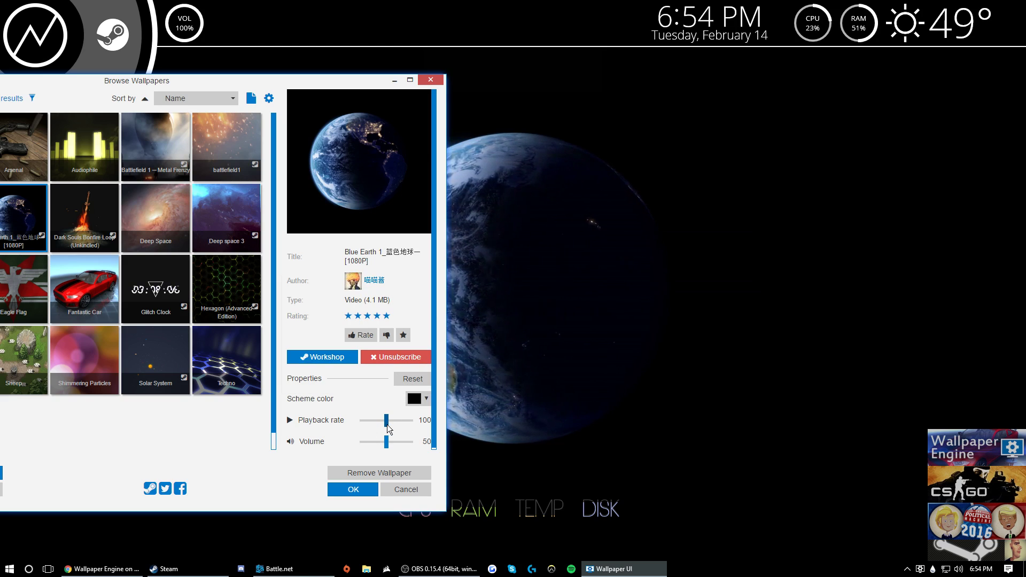
pyautogui.moveTo(387, 422); pyautogui.dragTo(361, 451)
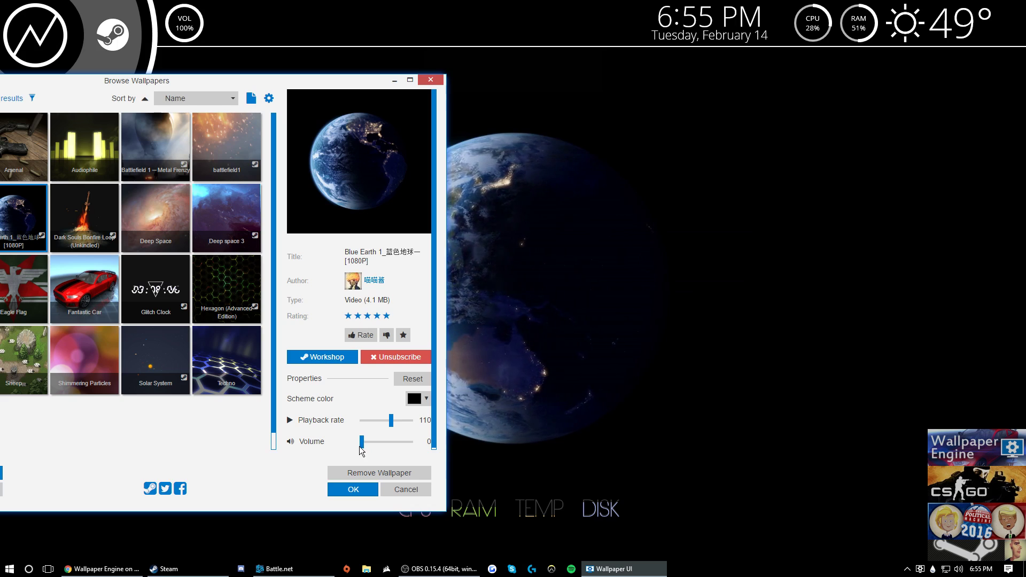
# Try Demon Core, then keep Audiophile as the wallpaper and close the browser
pyautogui.moveTo(308, 80); pyautogui.dragTo(328, 123)
pyautogui.click(95, 337)
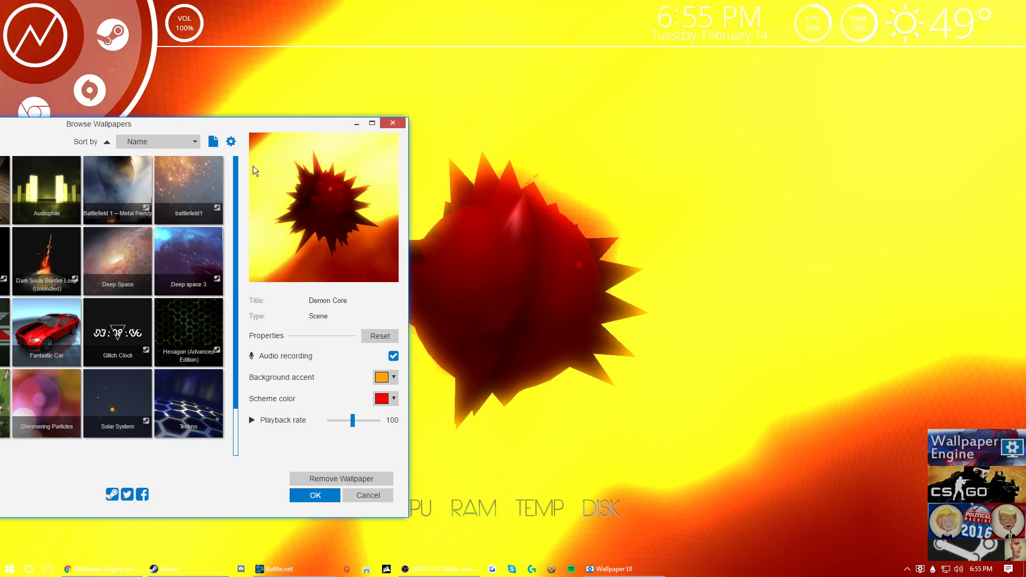
pyautogui.click(47, 189)
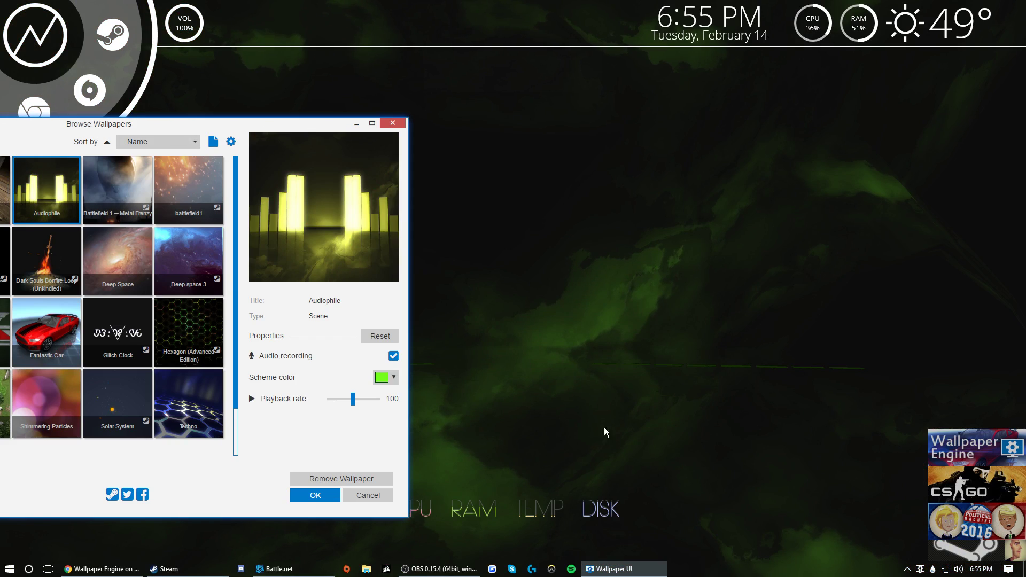
pyautogui.moveTo(312, 124); pyautogui.dragTo(623, 118)
pyautogui.scroll(-2, 463, 289)
pyautogui.scroll(2, 449, 304)
pyautogui.click(602, 487)
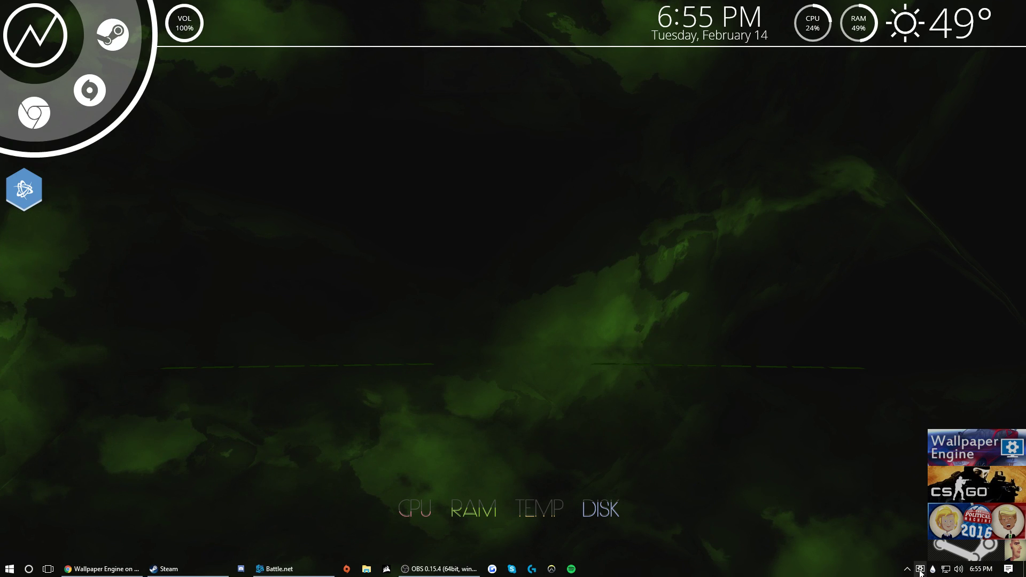
pyautogui.press('super+r')
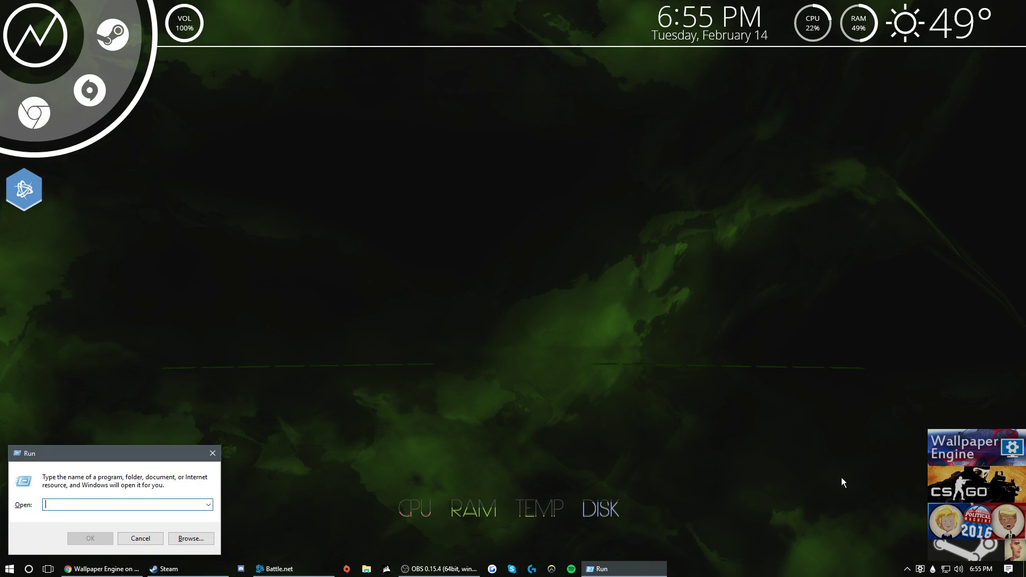
pyautogui.write('yts')
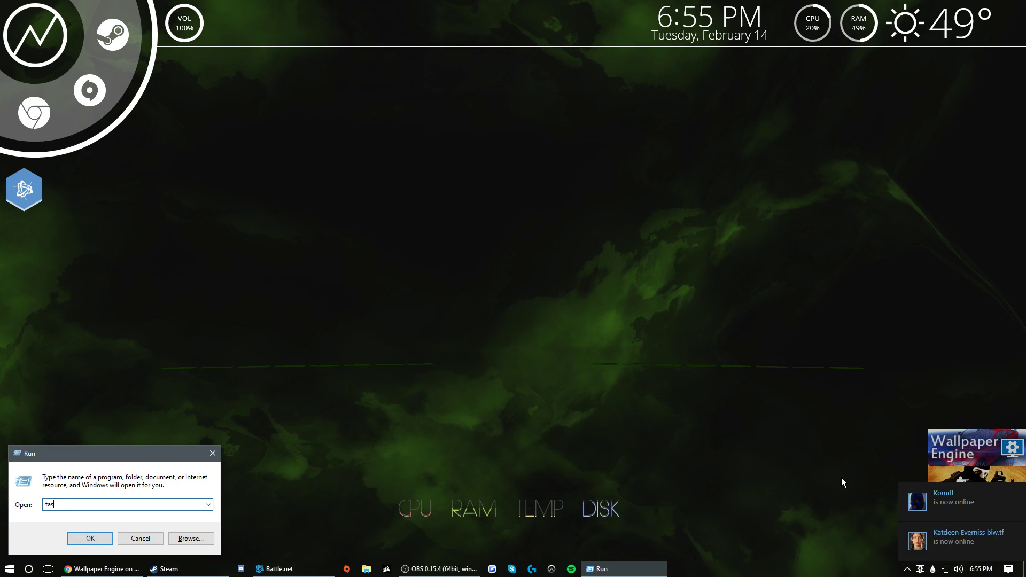
pyautogui.press('Return')
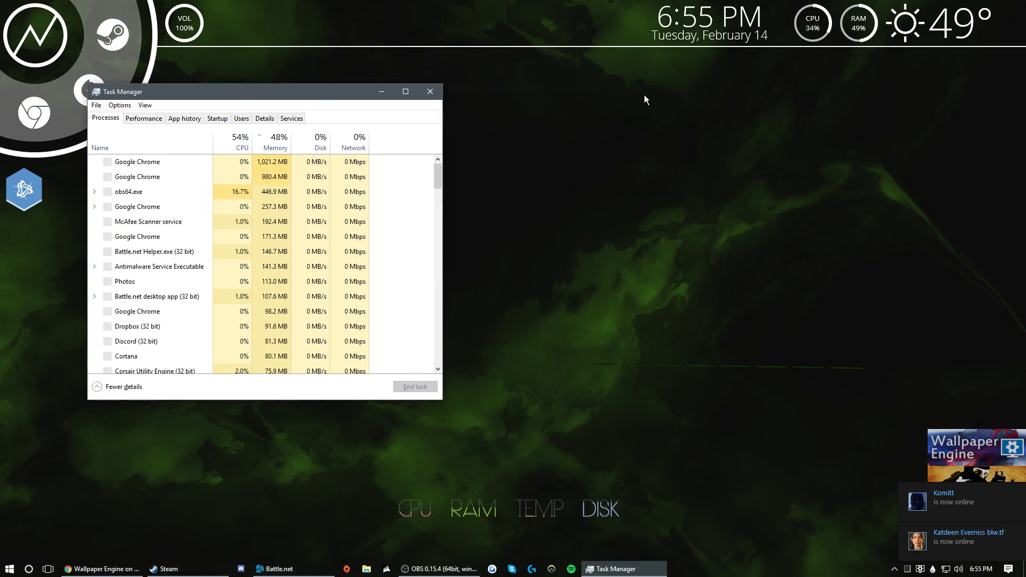
pyautogui.click(264, 140)
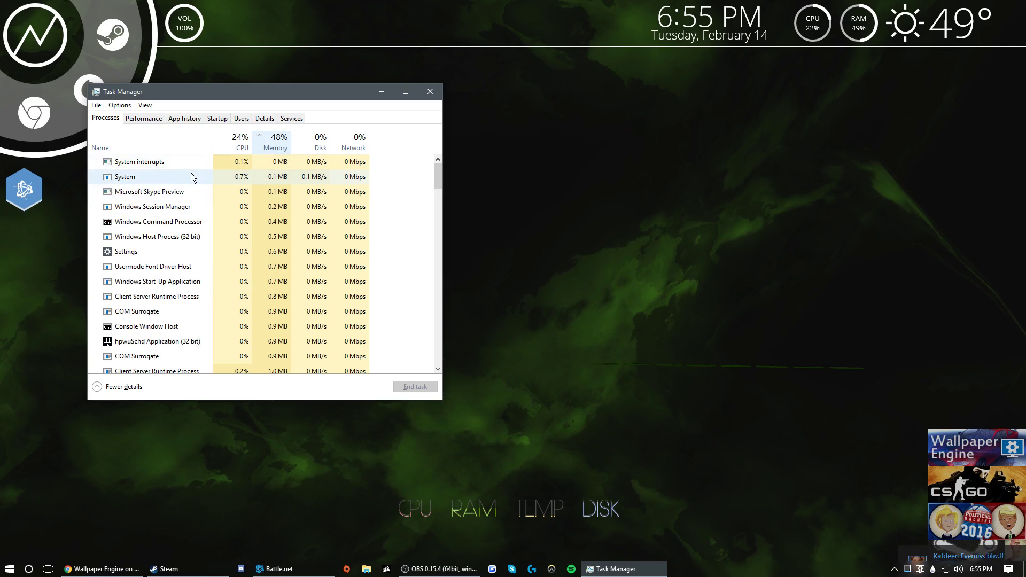
pyautogui.click(270, 149)
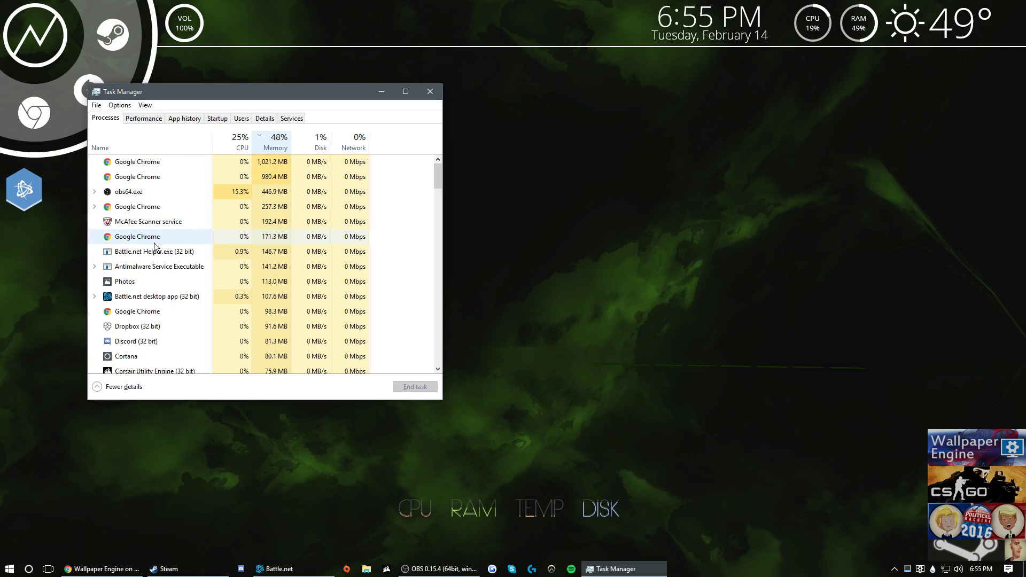
pyautogui.scroll(-1, 172, 316)
pyautogui.scroll(1, 176, 322)
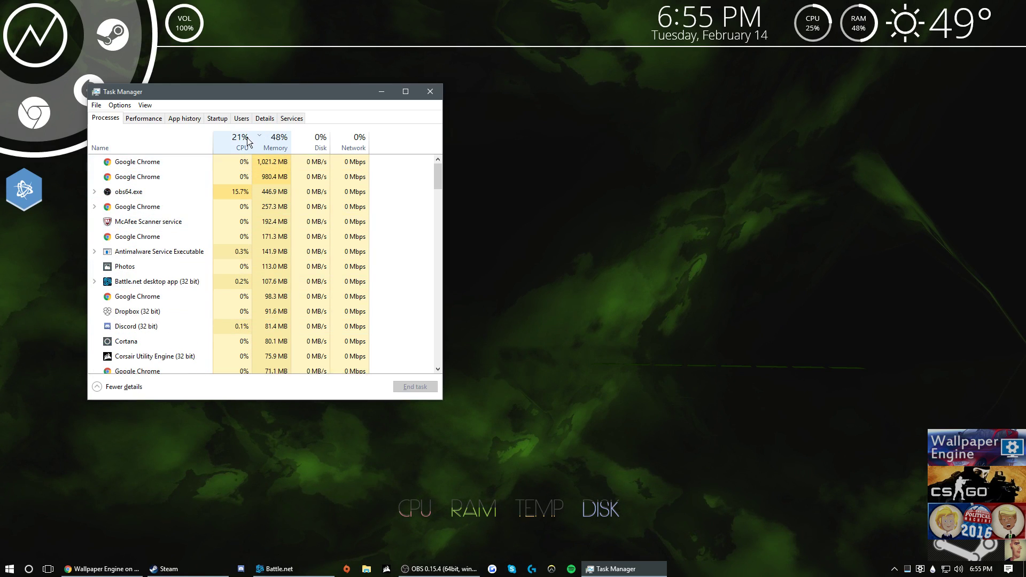
pyautogui.click(426, 93)
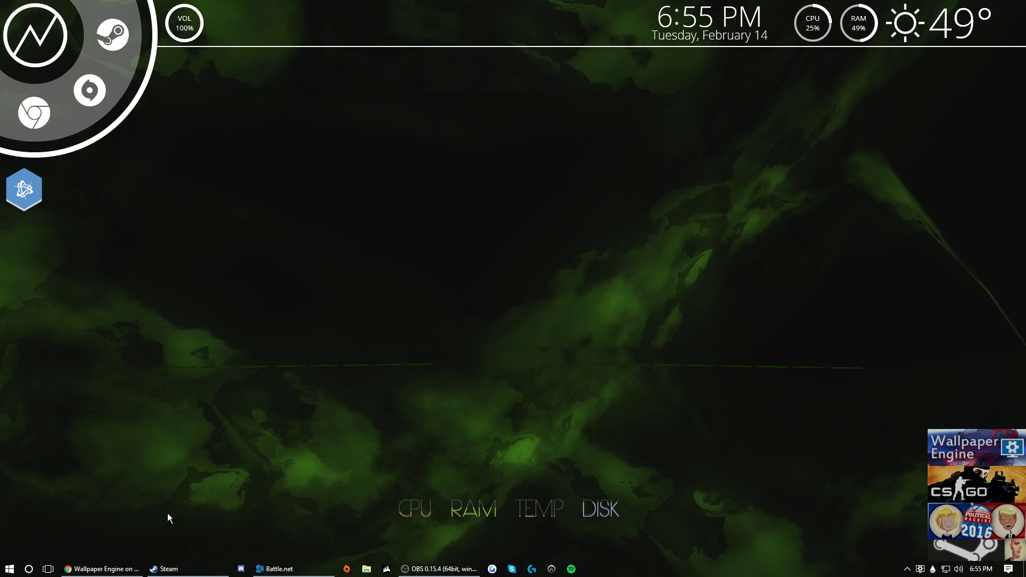
pyautogui.click(102, 568)
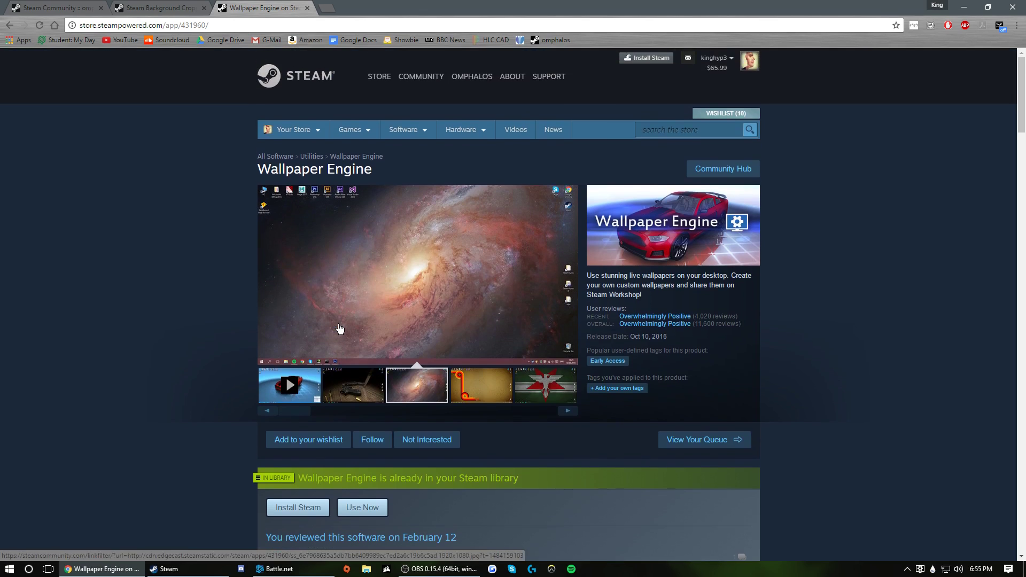
pyautogui.click(465, 385)
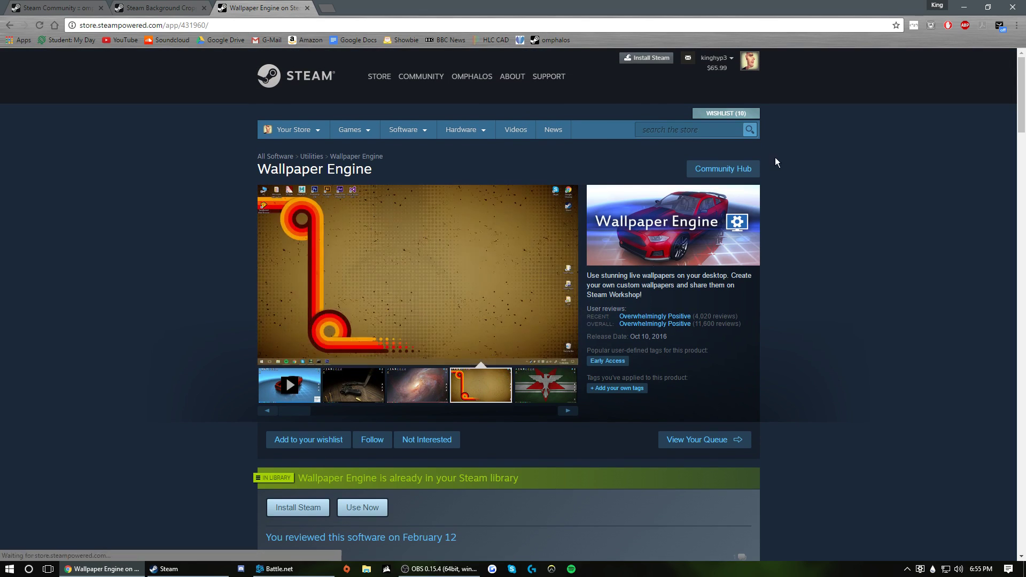
pyautogui.click(963, 6)
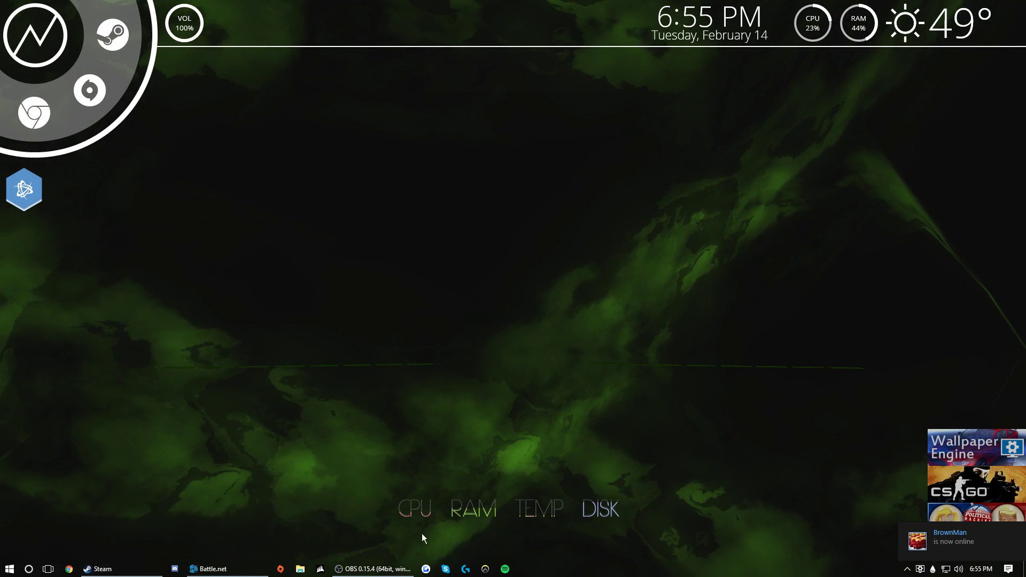
# Open the wallpaper browser from the Wallpaper Engine tray menu
pyautogui.rightClick(916, 570)
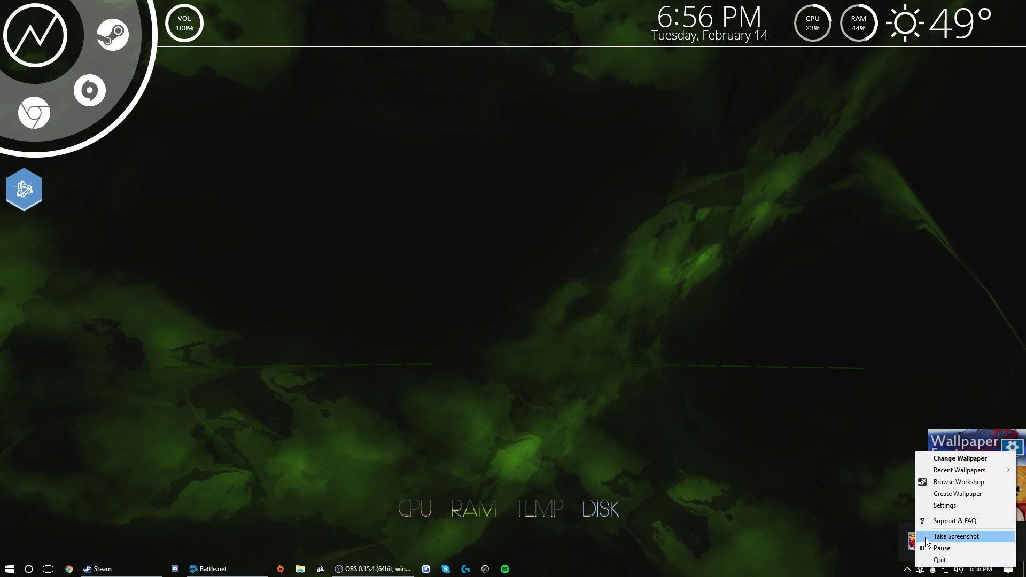
pyautogui.click(956, 458)
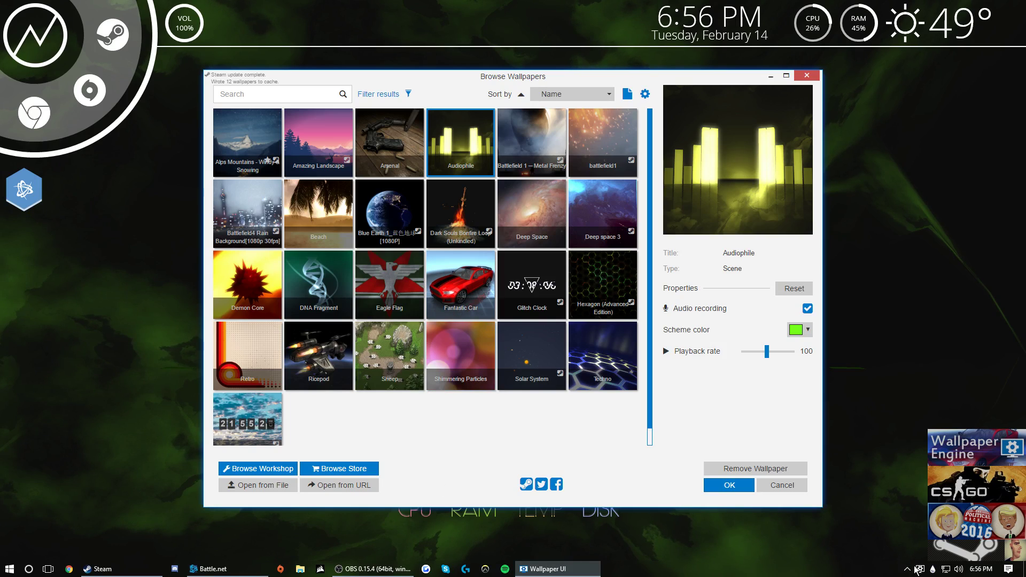
pyautogui.rightClick(915, 570)
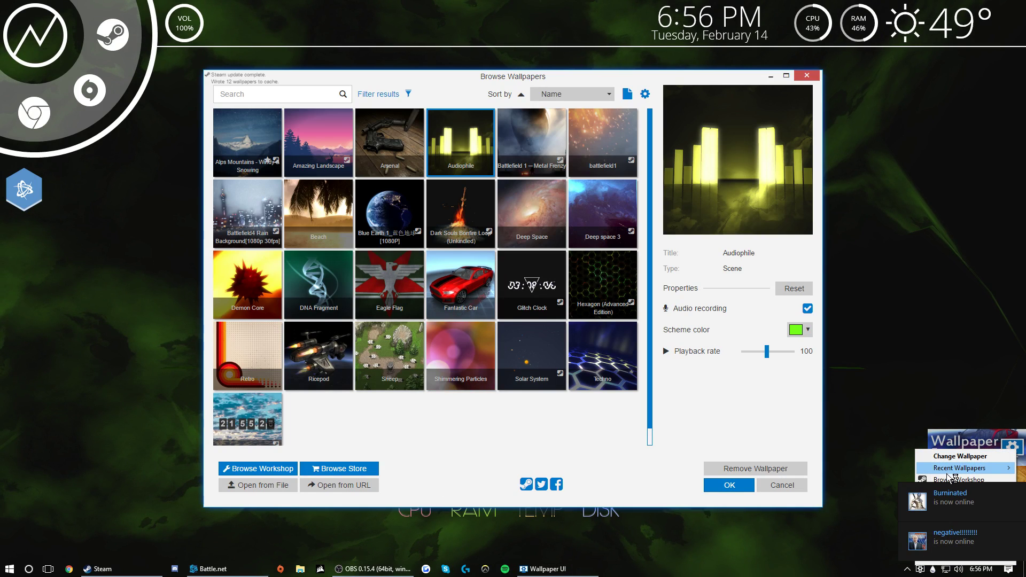
# Minimize the Steam library page and open Browse Workshop from the wallpaper browser
pyautogui.click(103, 568)
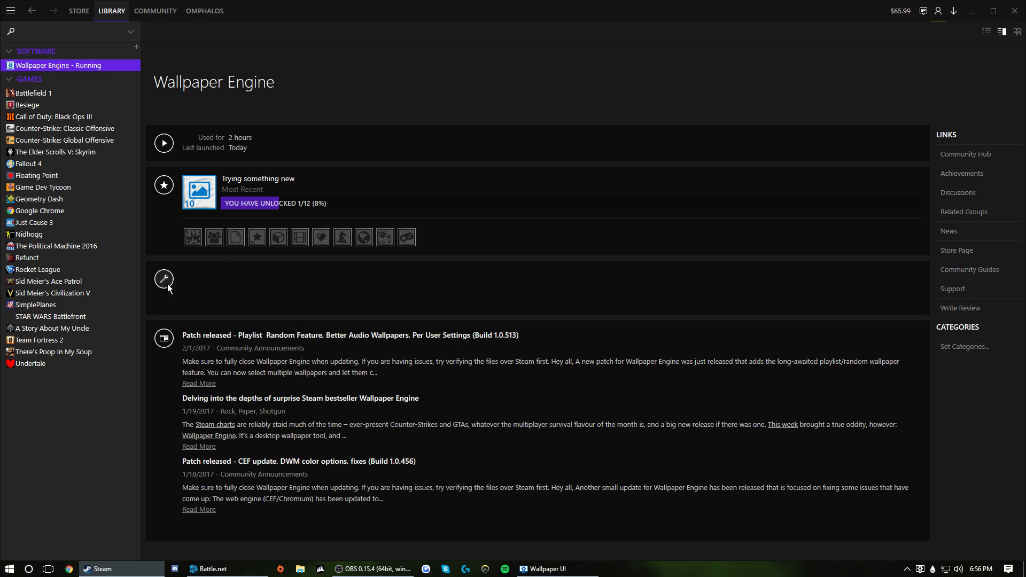
pyautogui.click(978, 10)
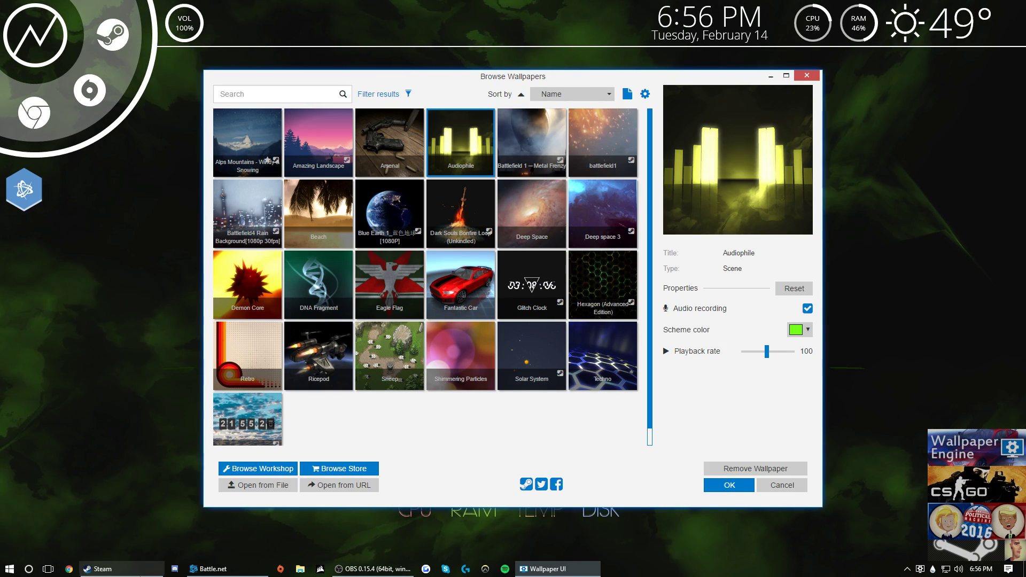
pyautogui.click(122, 568)
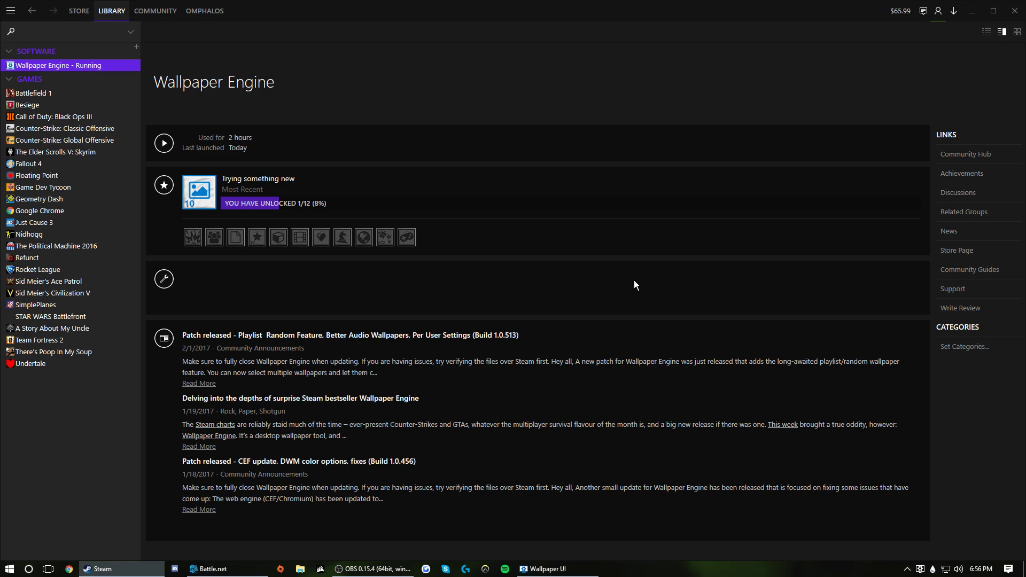
pyautogui.click(968, 9)
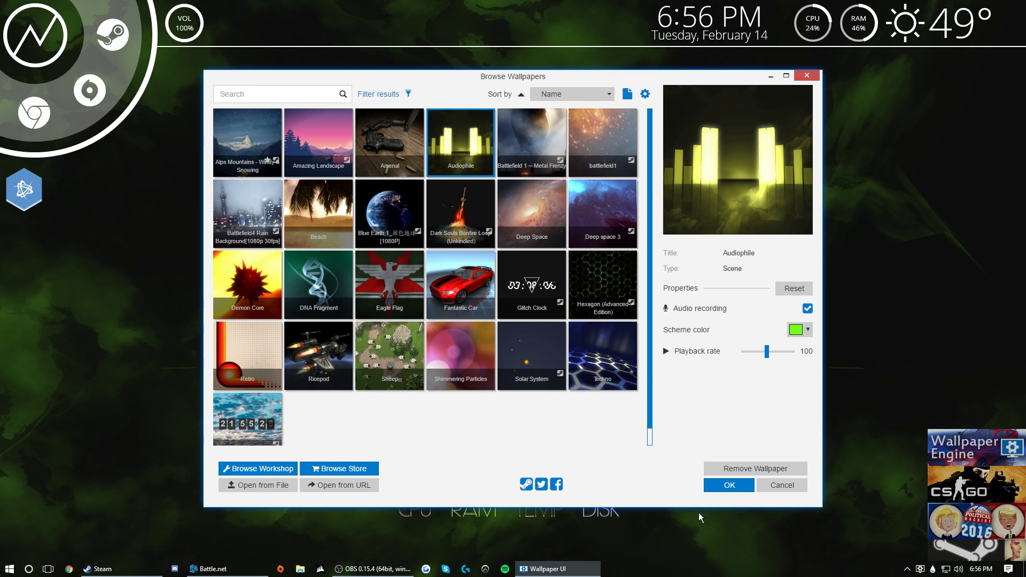
pyautogui.click(290, 468)
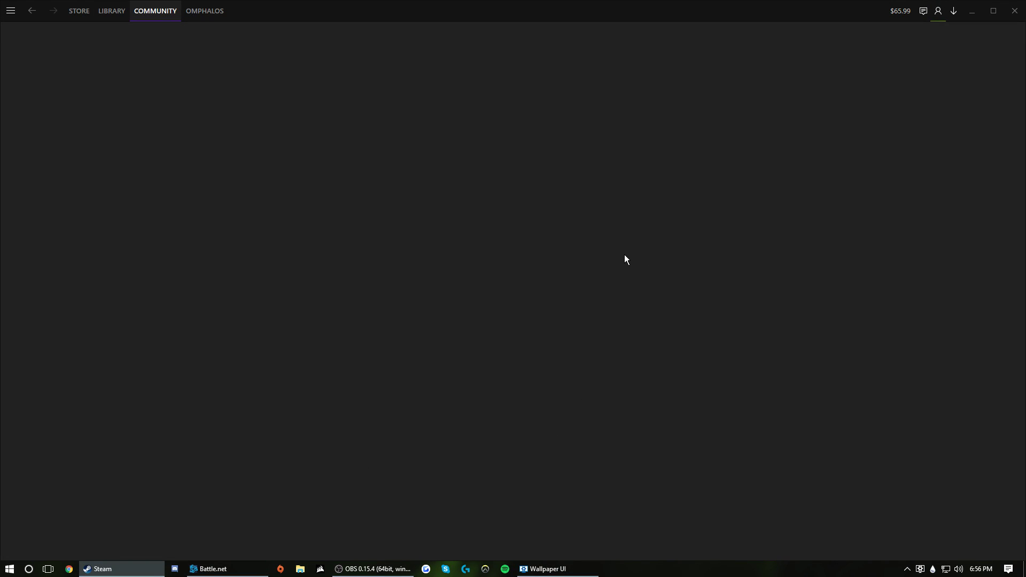
# Browse the Workshop home and Most Subscribed list, reaching Top Rated entries 31–60 of 37,540
pyautogui.scroll(-2, 624, 256)
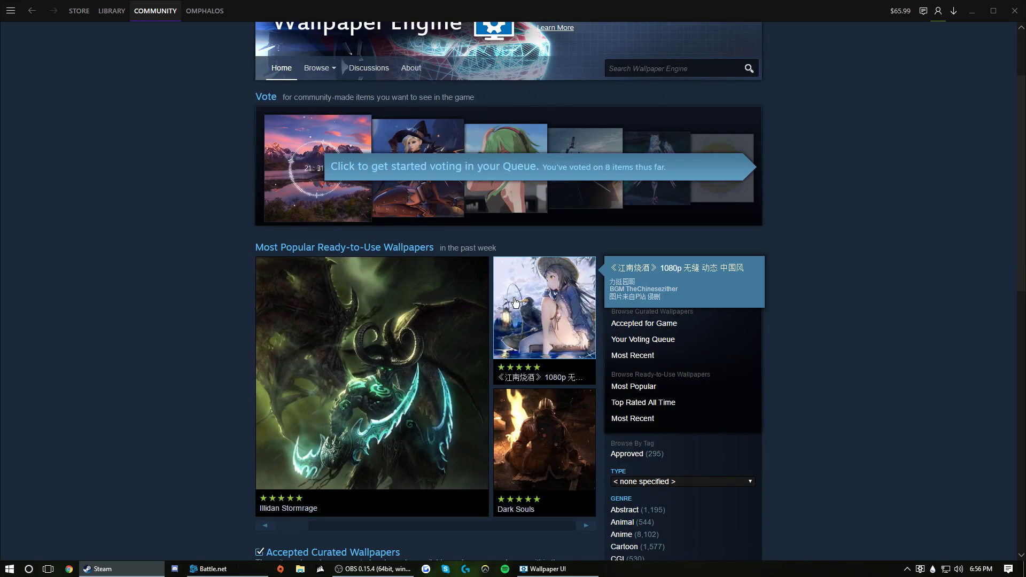
pyautogui.scroll(-7, 556, 337)
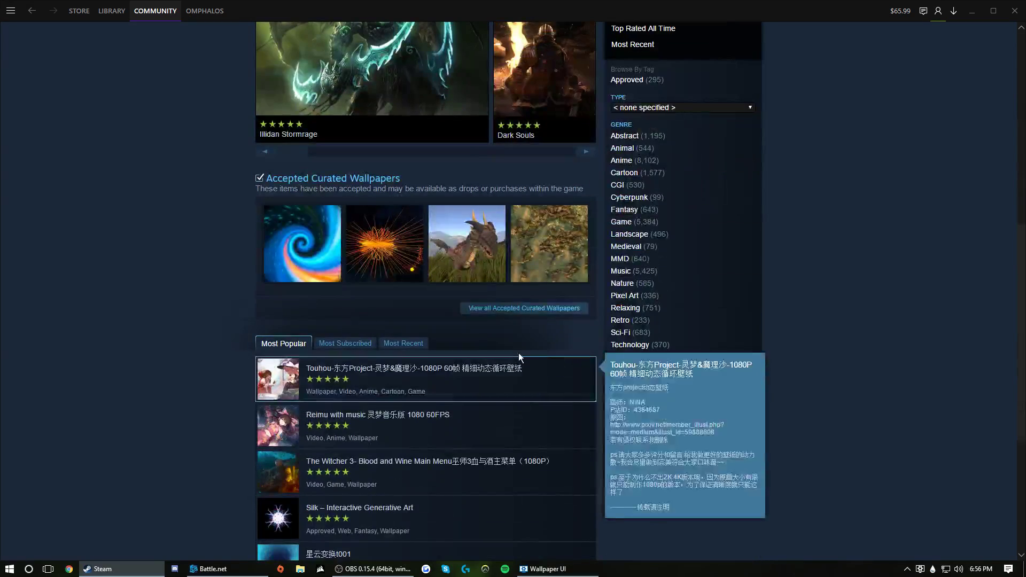
pyautogui.scroll(-2, 333, 273)
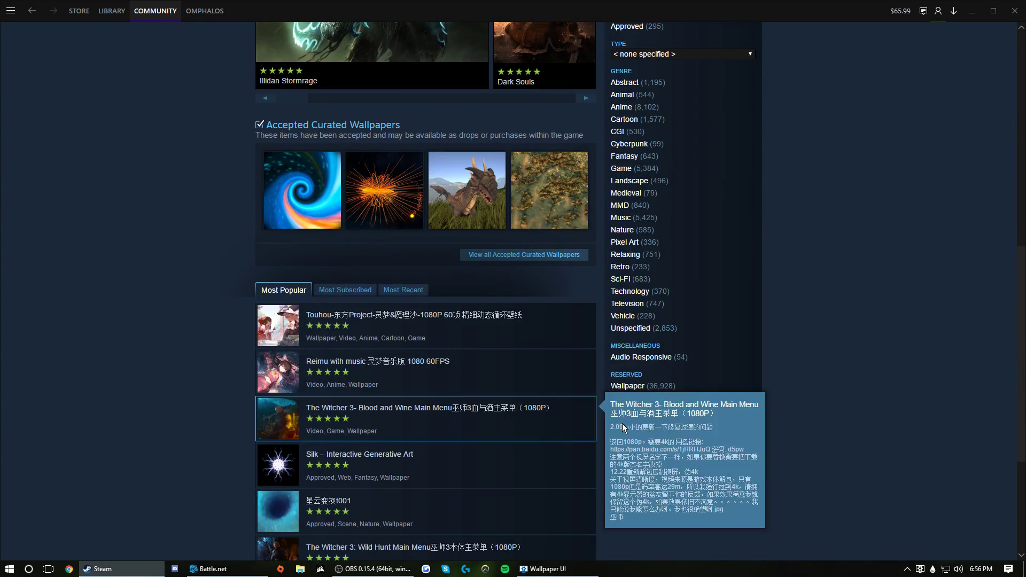
pyautogui.scroll(1, 344, 294)
pyautogui.click(344, 289)
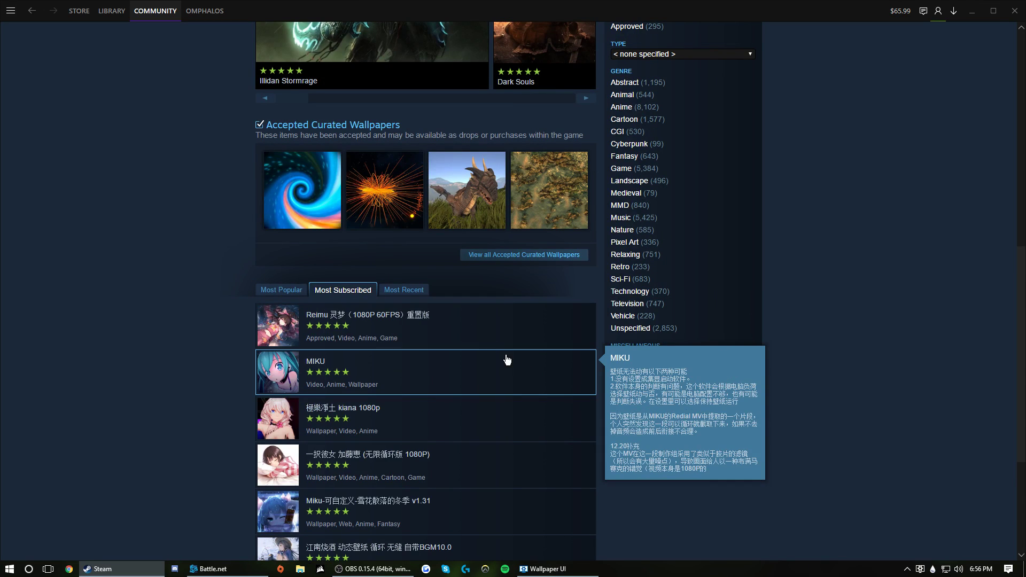
pyautogui.scroll(-2, 481, 347)
pyautogui.scroll(-2, 459, 280)
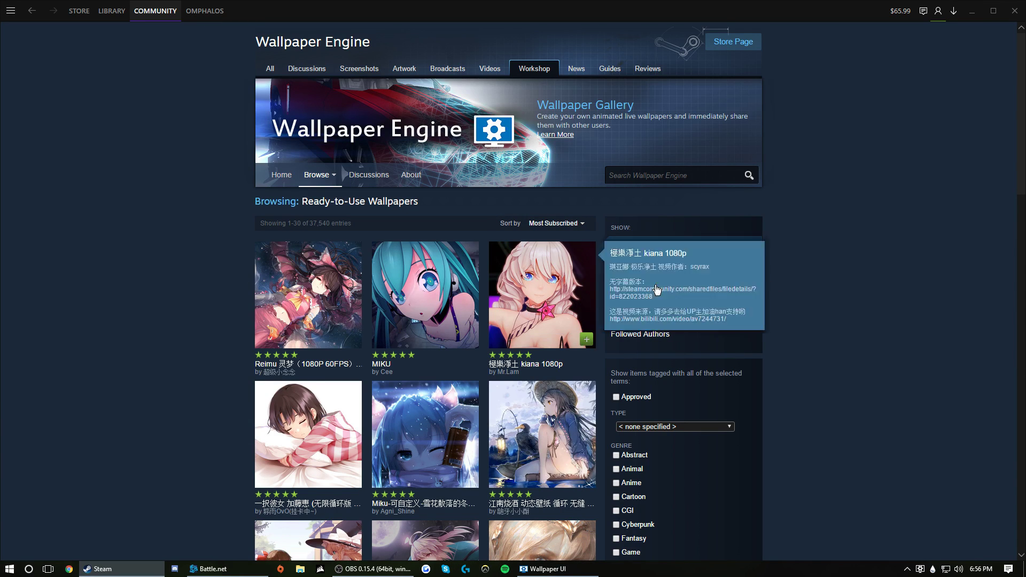
pyautogui.scroll(-5, 556, 272)
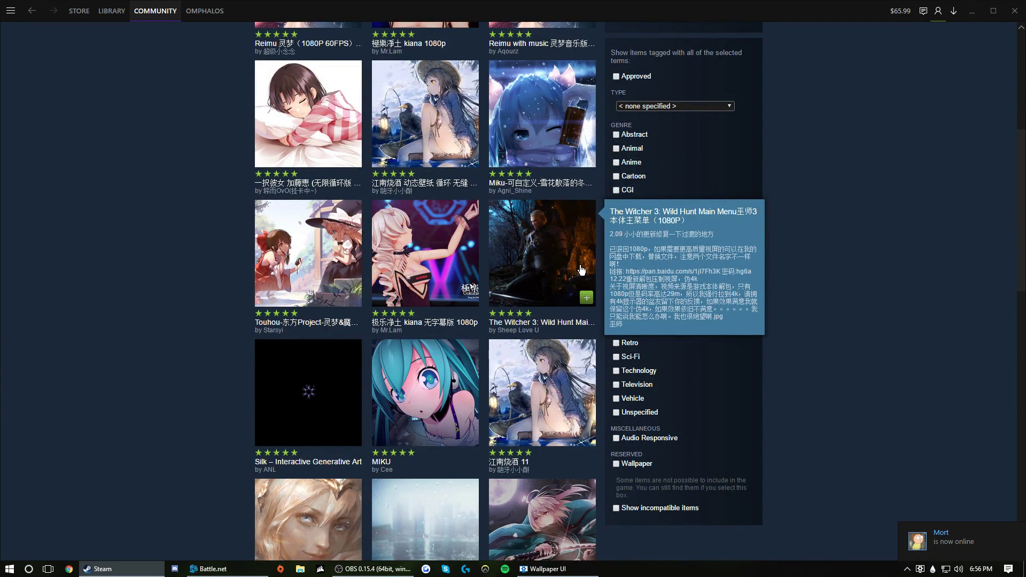
pyautogui.scroll(-3, 582, 270)
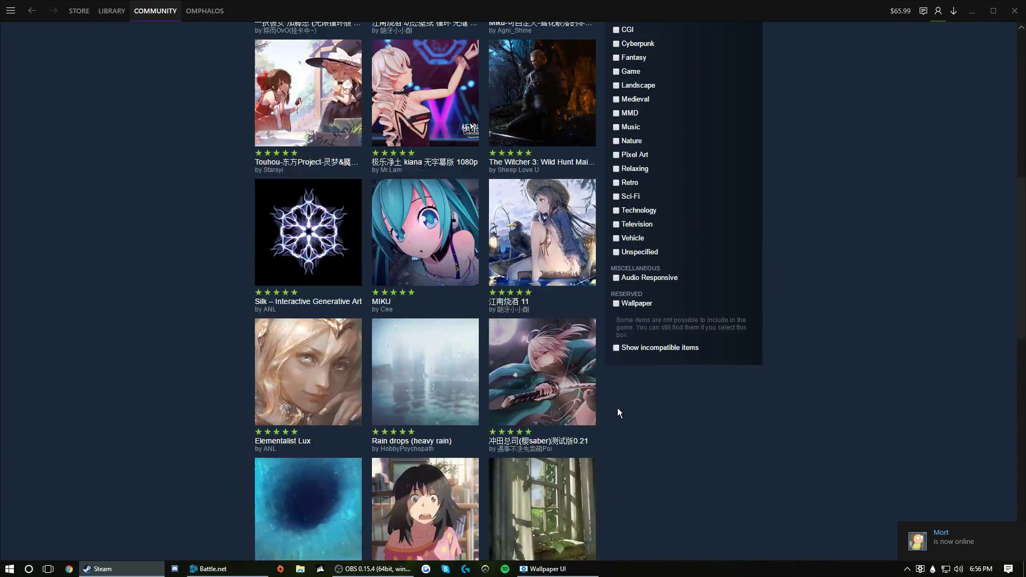
pyautogui.scroll(-6, 562, 182)
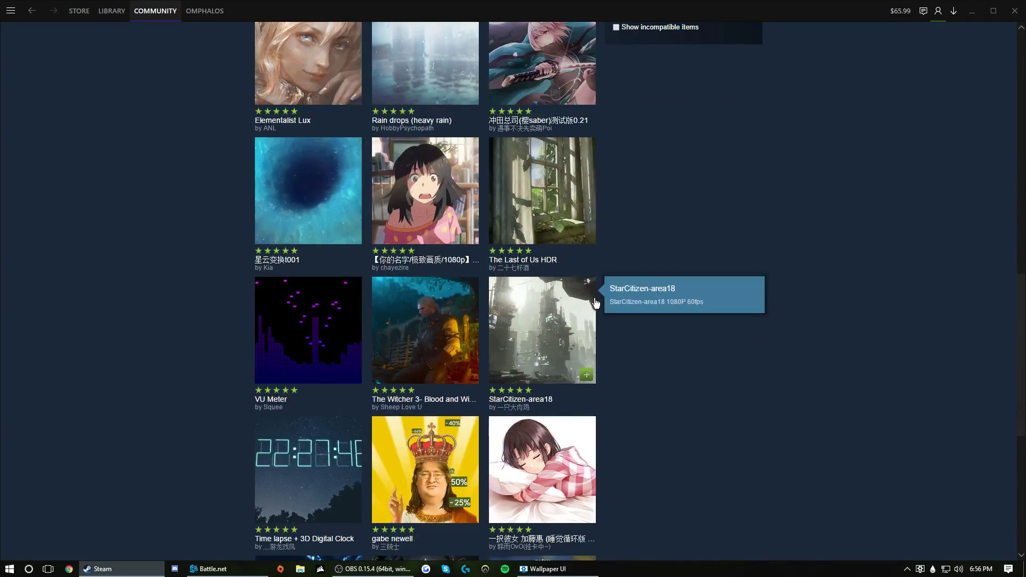
pyautogui.scroll(-7, 596, 303)
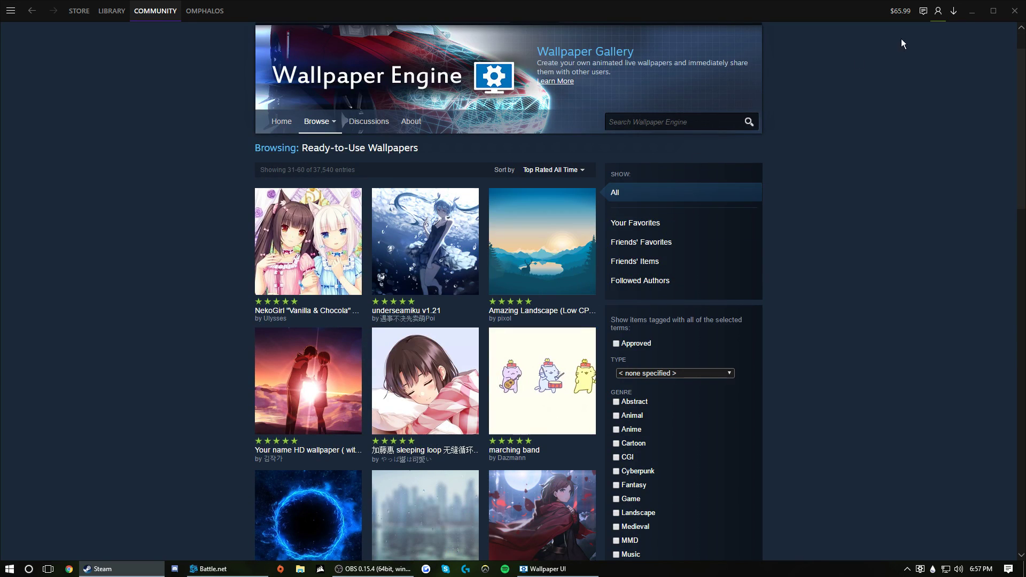
# Try Amazing Landscape, then apply Deep space 3 and minimize the wallpaper browser
pyautogui.click(972, 10)
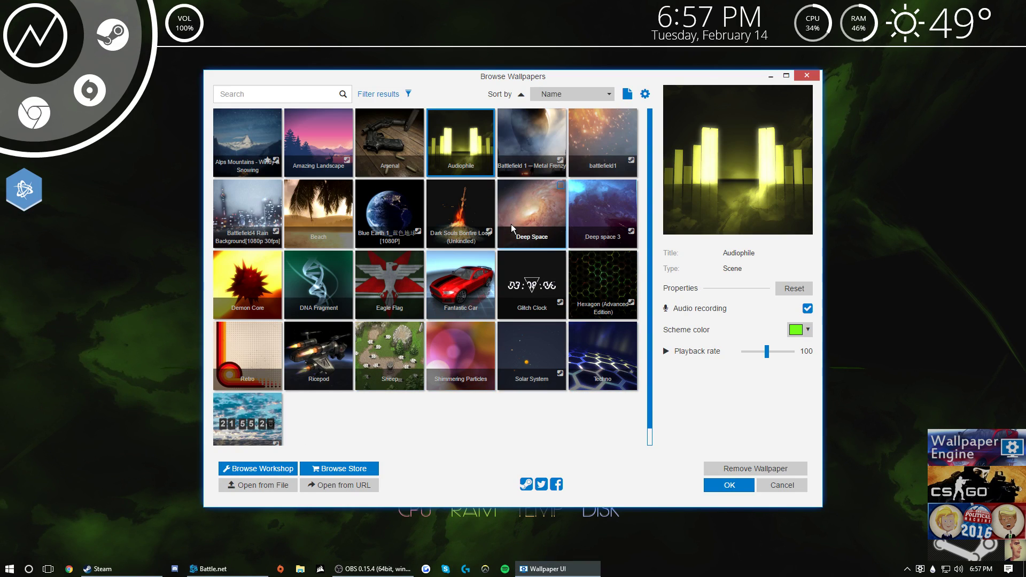
pyautogui.click(317, 144)
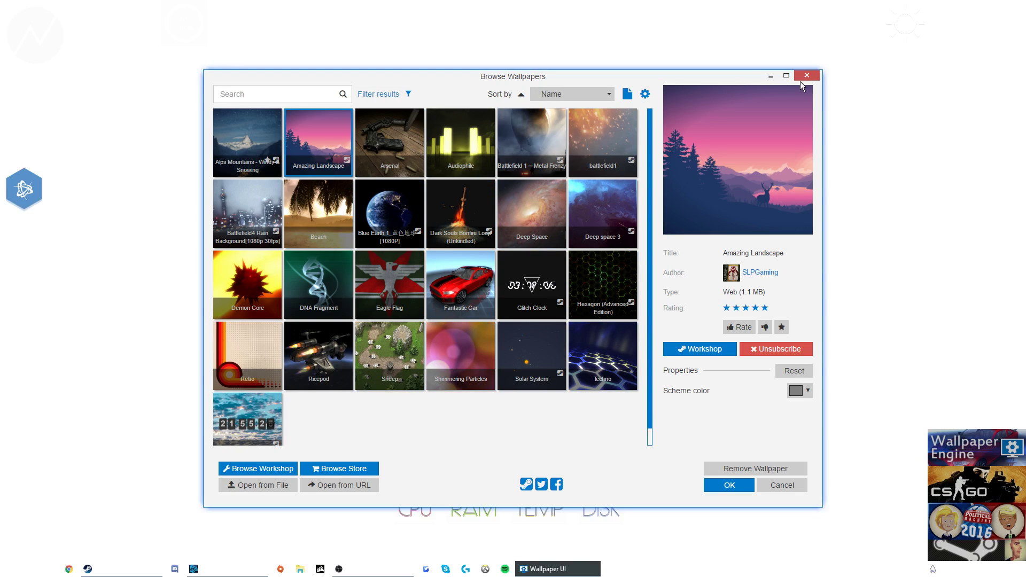
pyautogui.click(802, 77)
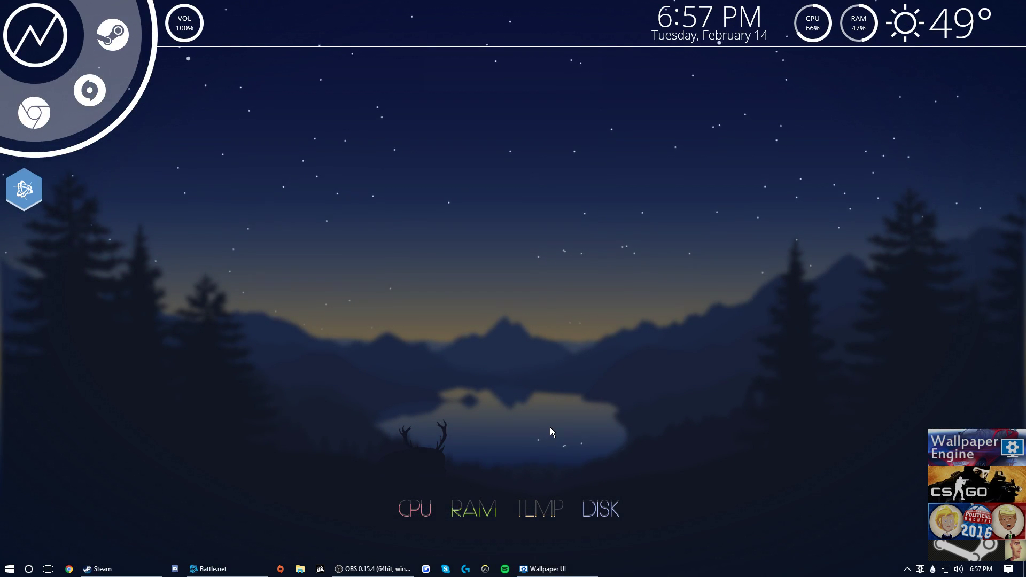
pyautogui.click(545, 569)
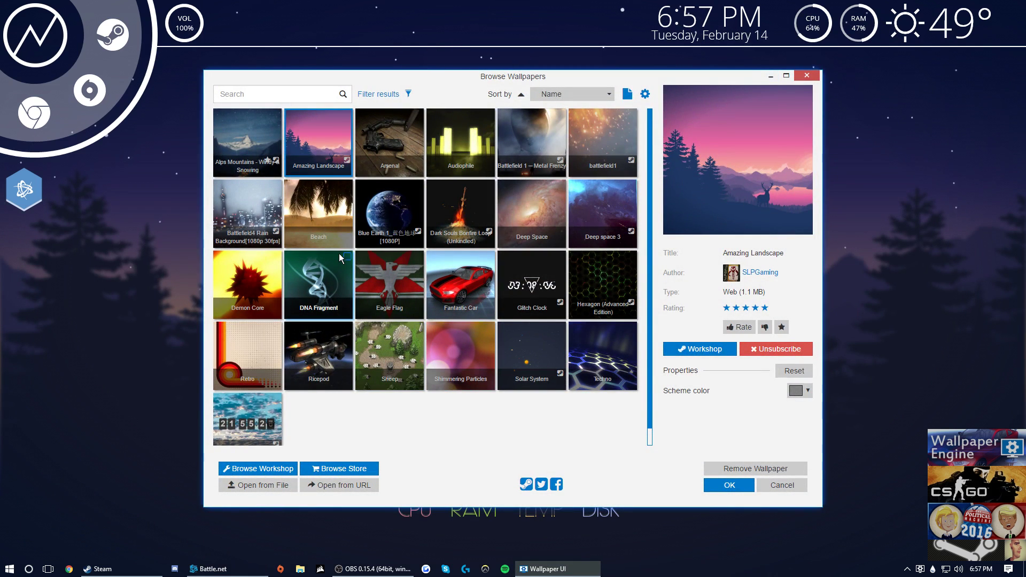
pyautogui.click(588, 219)
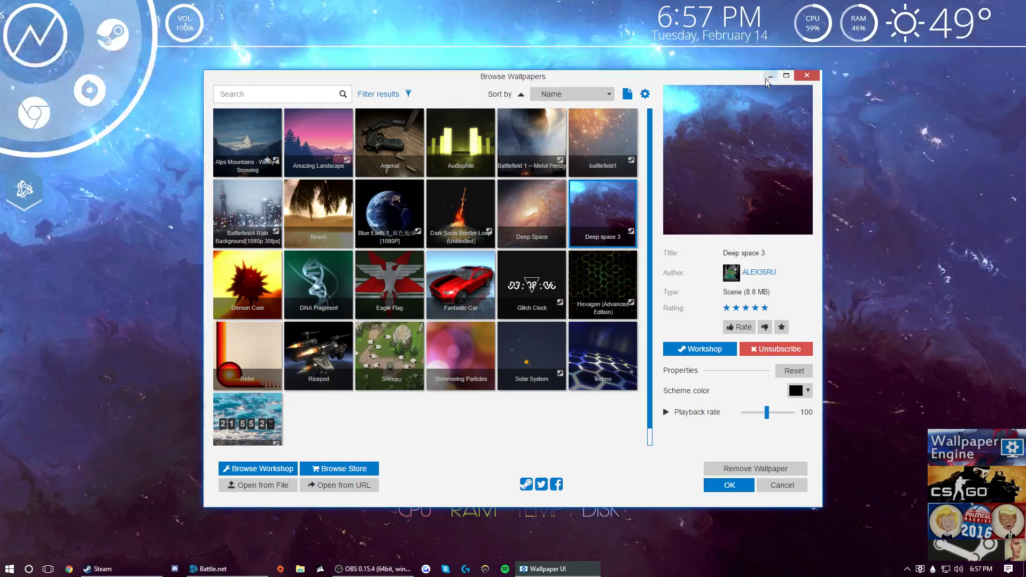
pyautogui.click(766, 78)
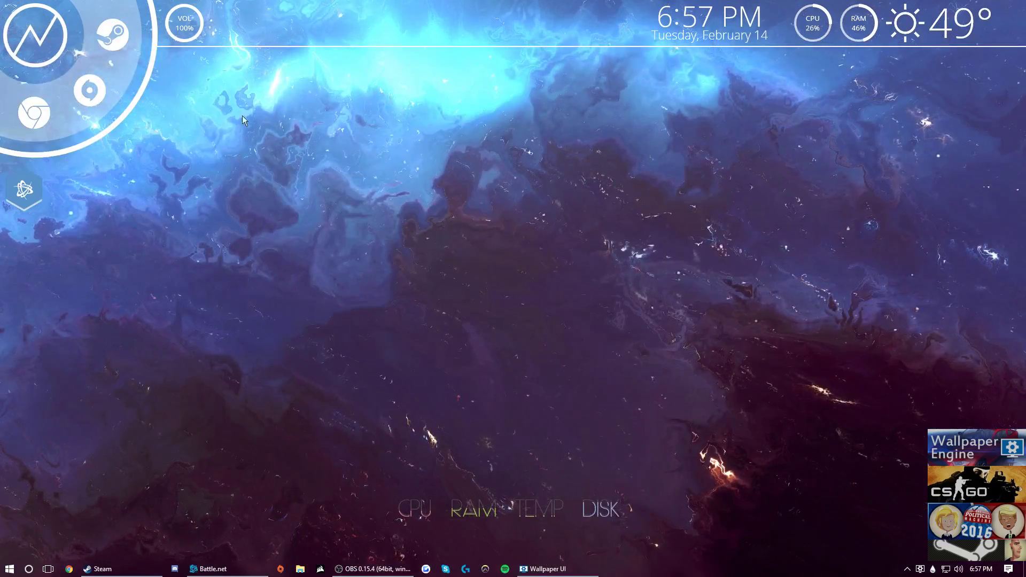
pyautogui.rightClick(132, 76)
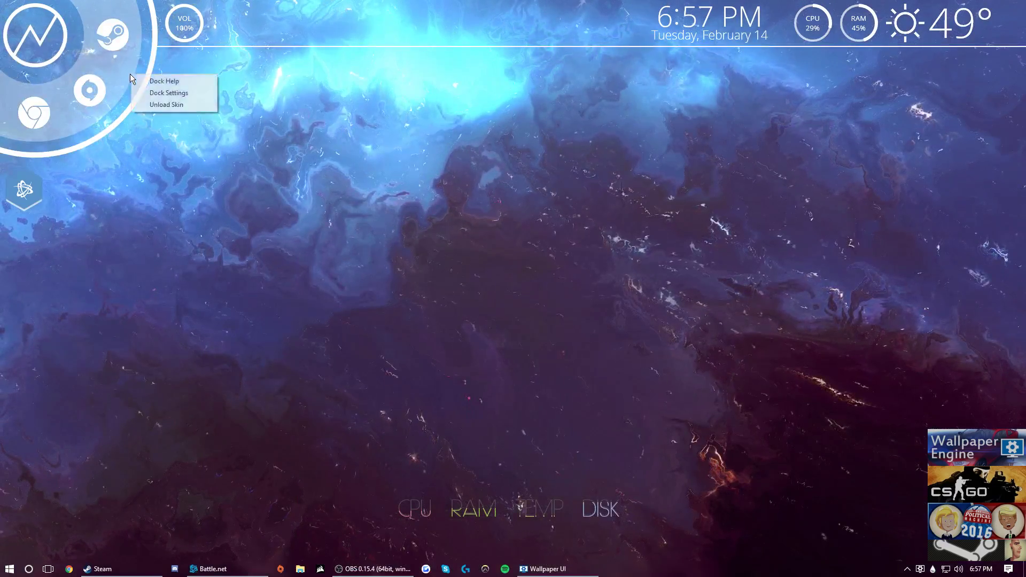
pyautogui.click(160, 94)
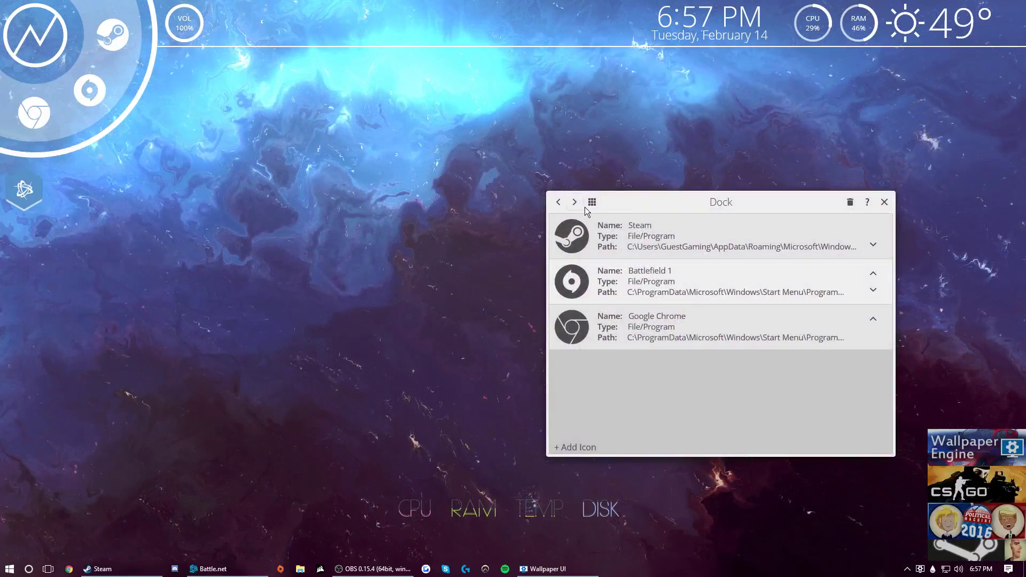
pyautogui.click(590, 203)
pyautogui.click(675, 333)
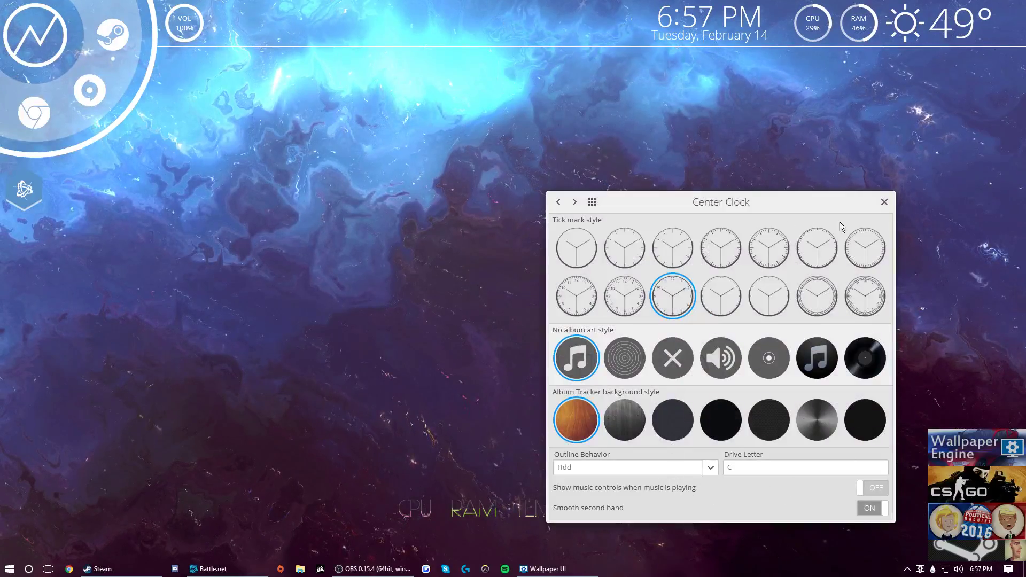
pyautogui.click(884, 202)
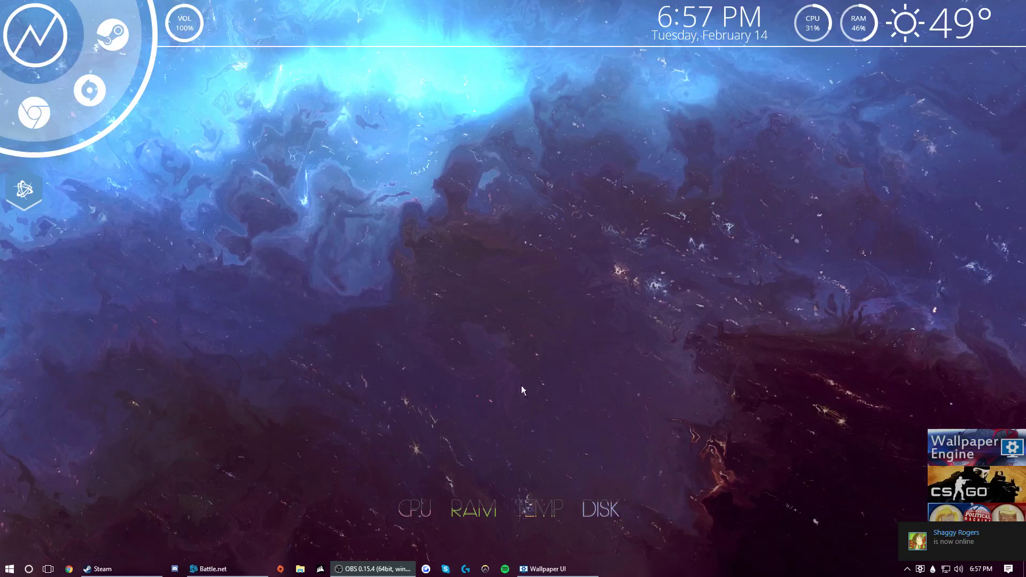
pyautogui.click(549, 570)
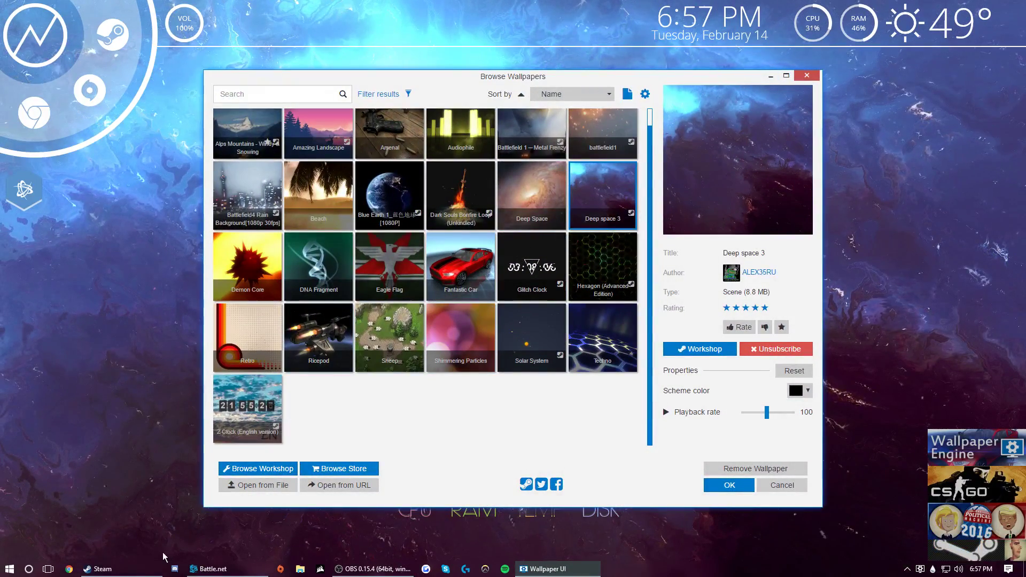
# Bring the Steam Workshop forward and scroll to wallpapers like Black Ops 3 and Apple Watch Clock
pyautogui.click(123, 569)
pyautogui.scroll(-10, 208, 352)
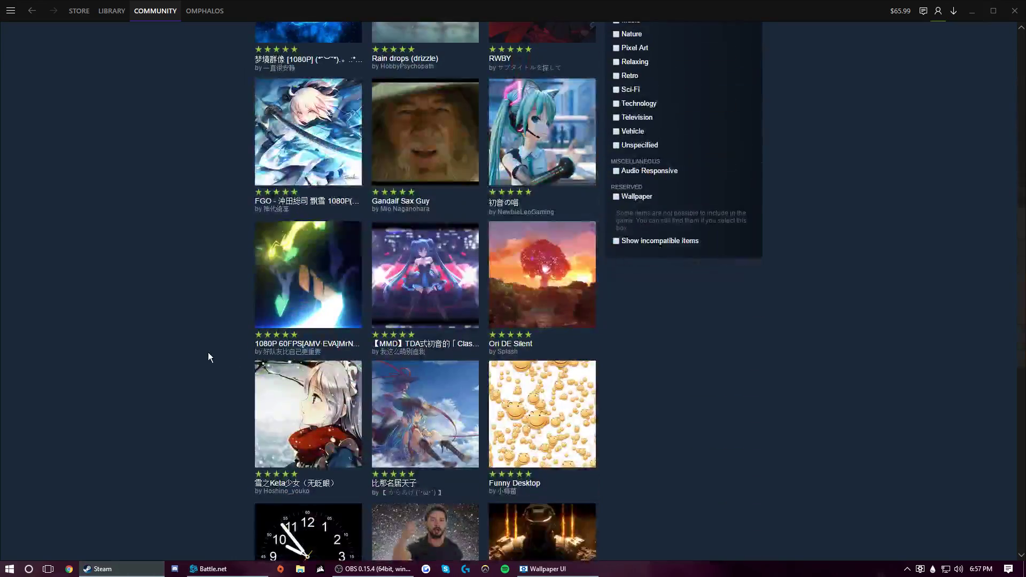
pyautogui.scroll(-4, 209, 353)
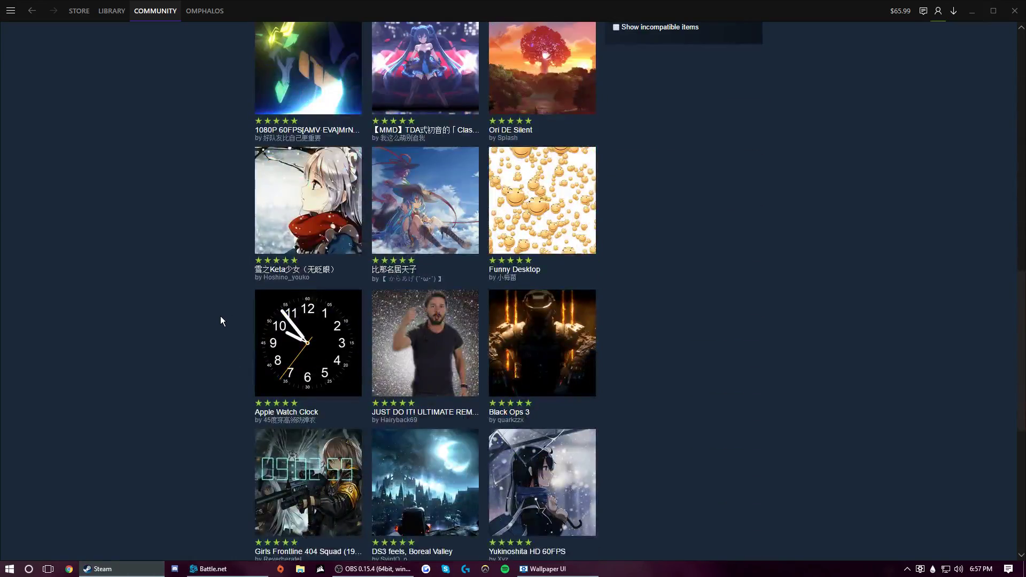
pyautogui.scroll(-3, 221, 316)
pyautogui.moveTo(562, 202)
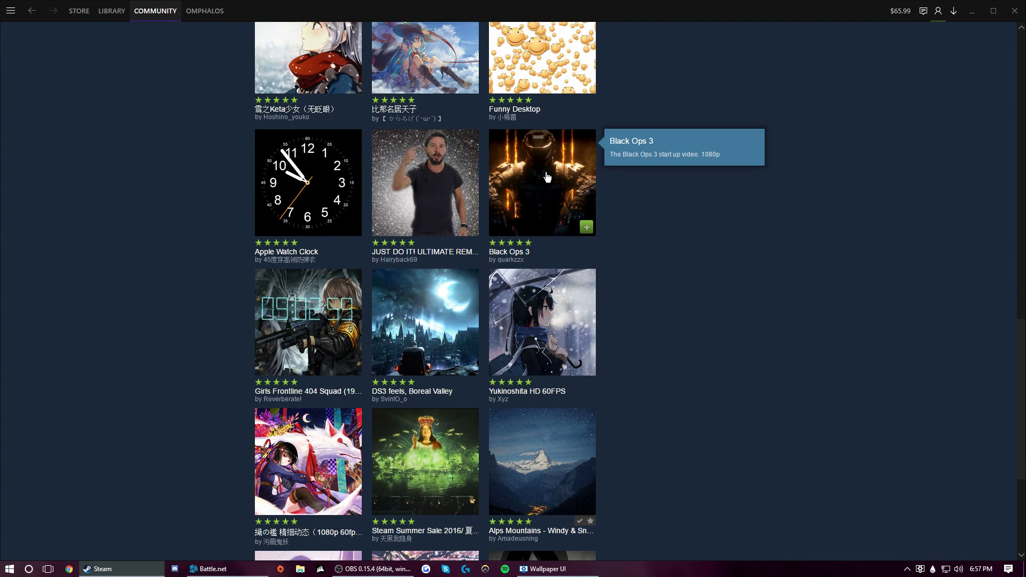
pyautogui.scroll(-3, 743, 248)
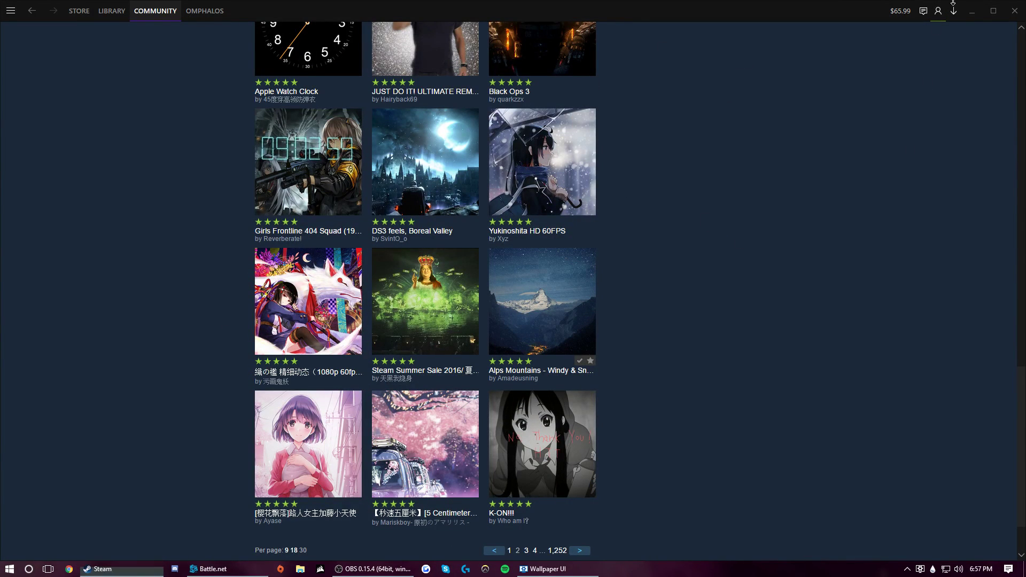
# Try Alps Mountains - Windy & Snowing as the wallpaper, then reopen the browser and select Sheep
pyautogui.click(972, 11)
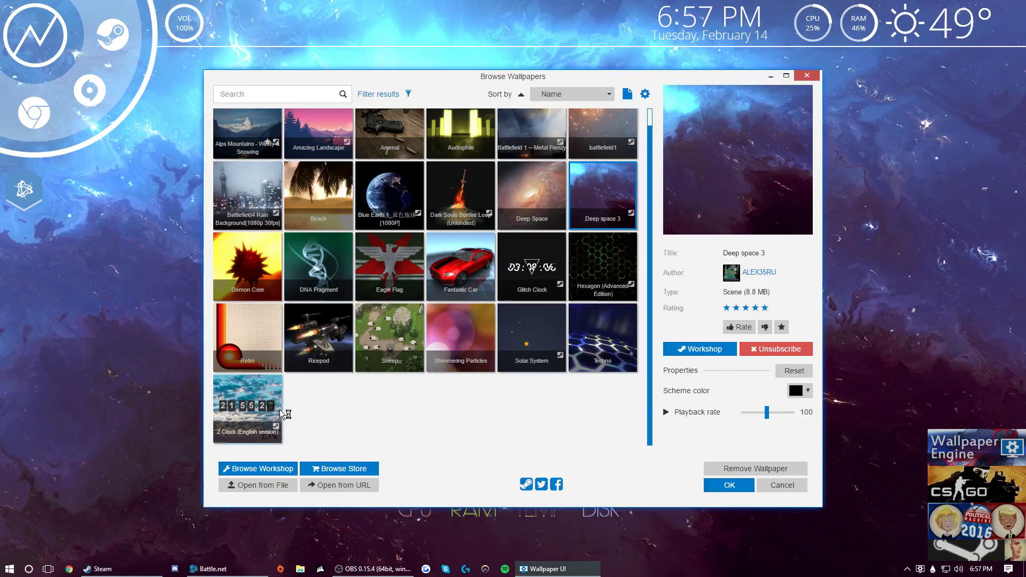
pyautogui.click(247, 131)
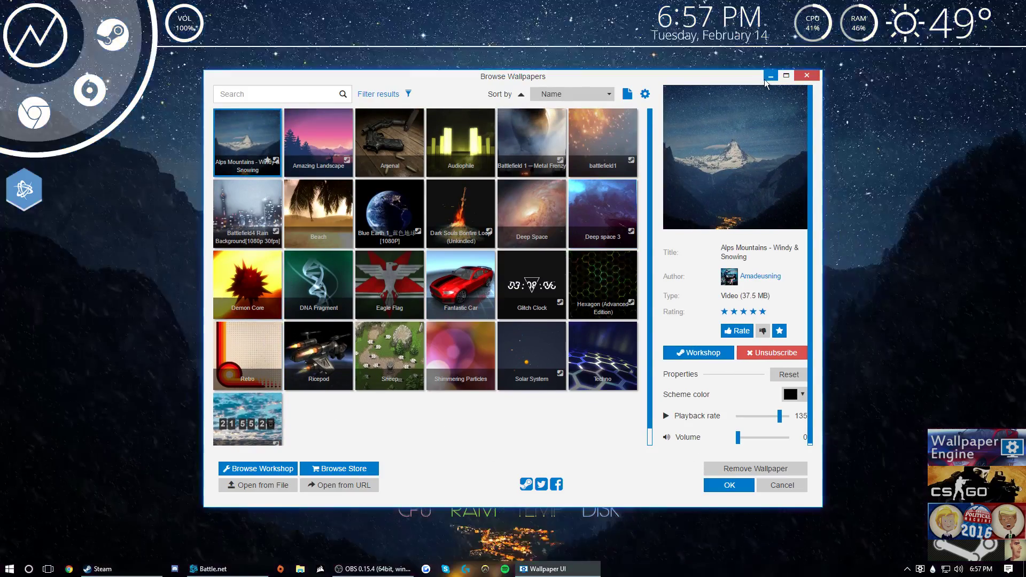
pyautogui.click(770, 76)
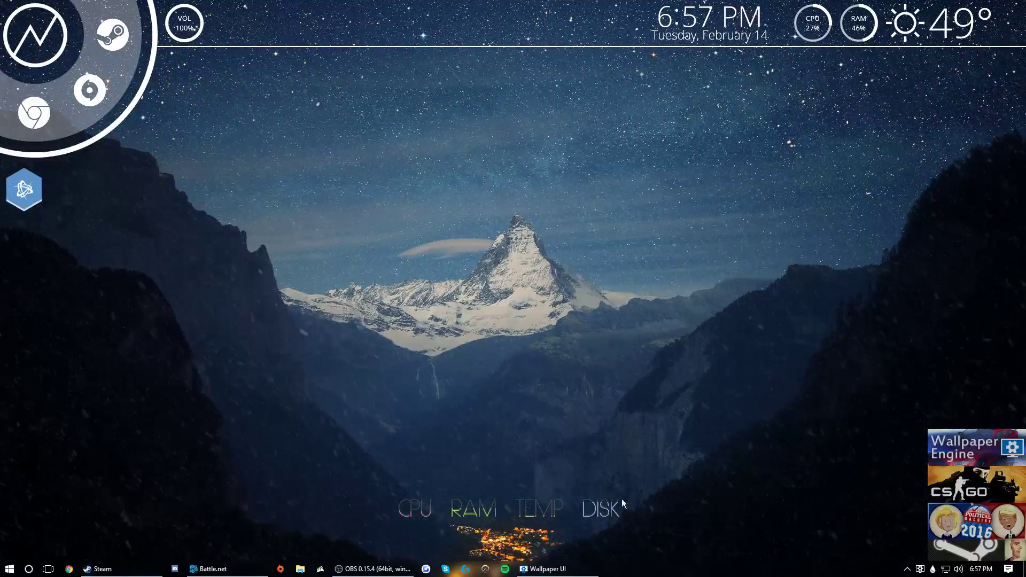
pyautogui.click(555, 569)
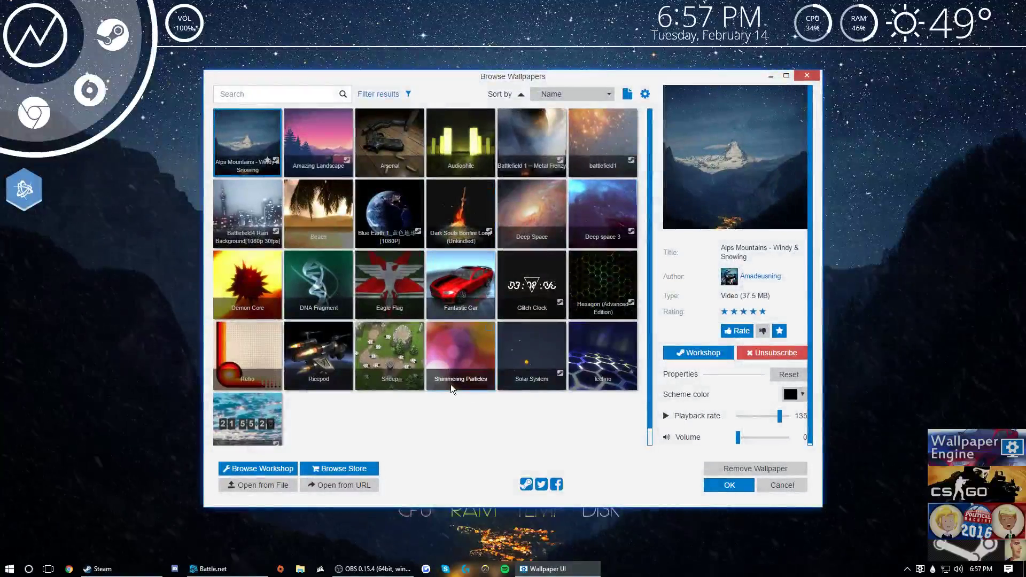
pyautogui.click(364, 371)
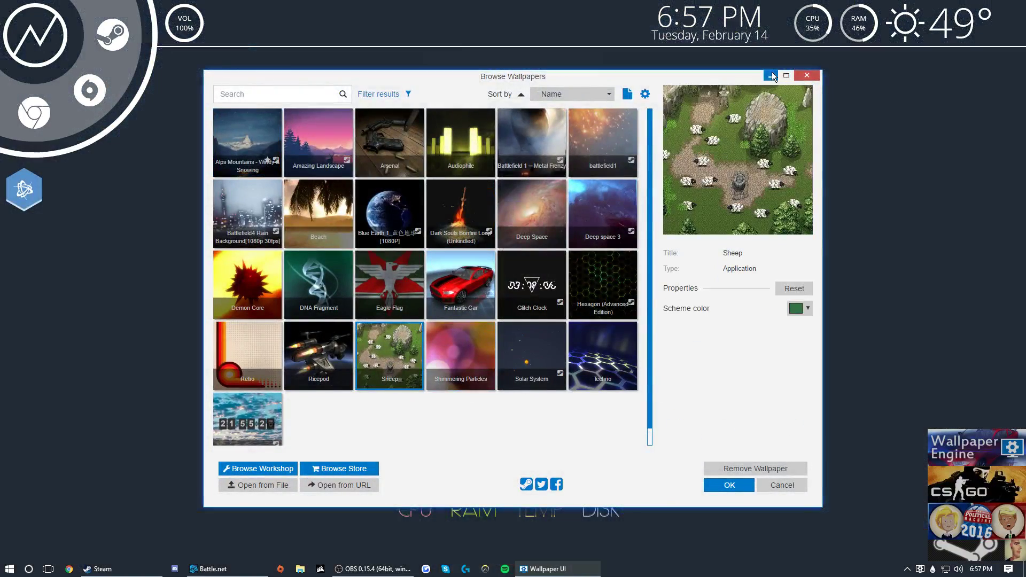
# Drag the sheep up to the cliff edge on the desktop, then apply Shimmering Particles
pyautogui.click(772, 75)
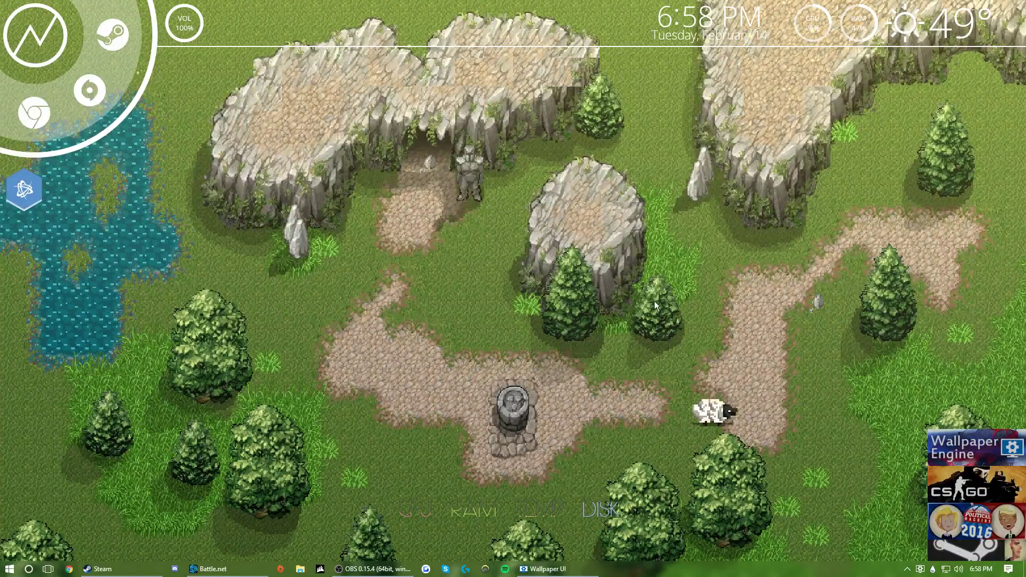
pyautogui.moveTo(706, 414); pyautogui.dragTo(459, 352)
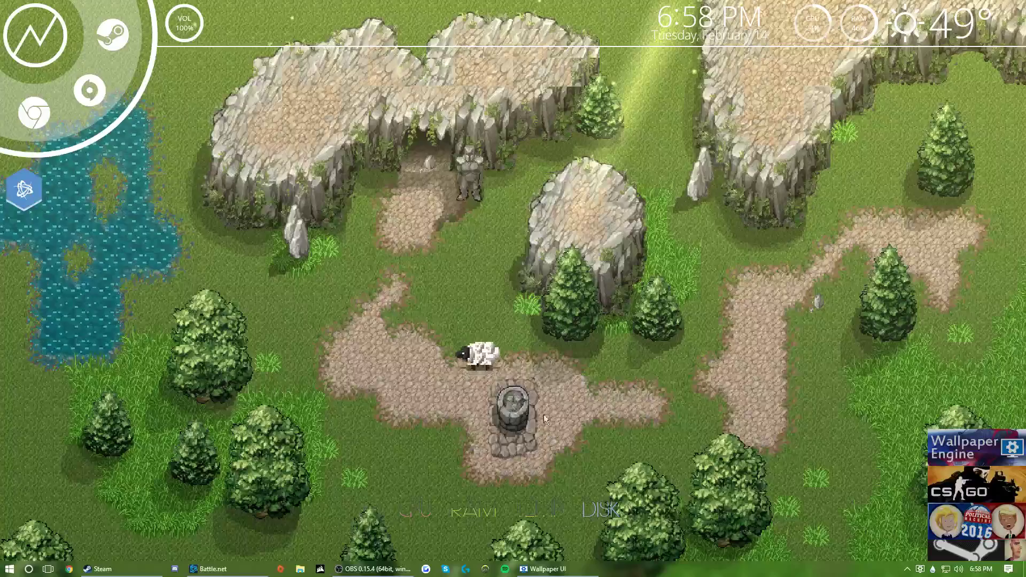
pyautogui.click(517, 569)
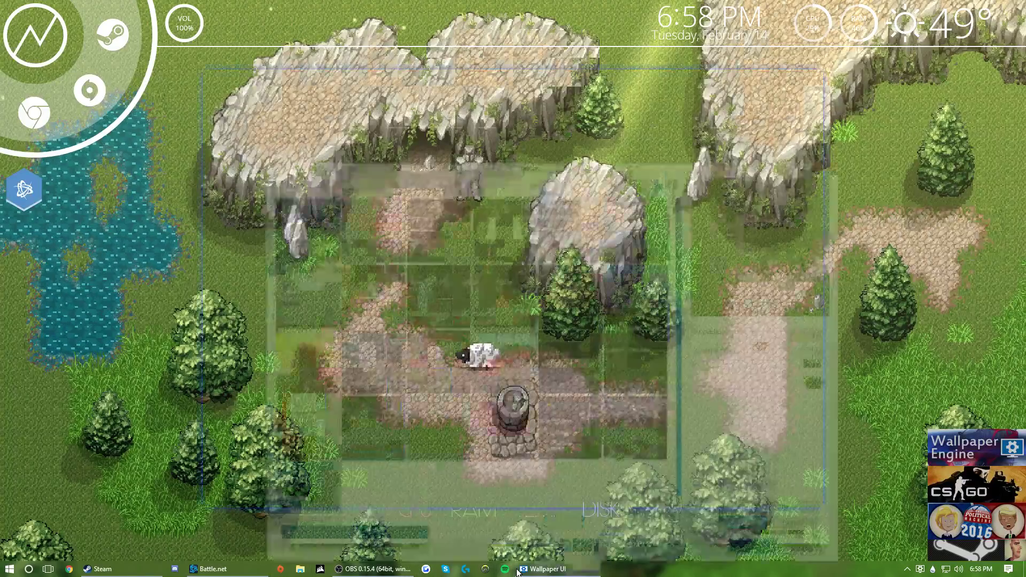
pyautogui.click(479, 327)
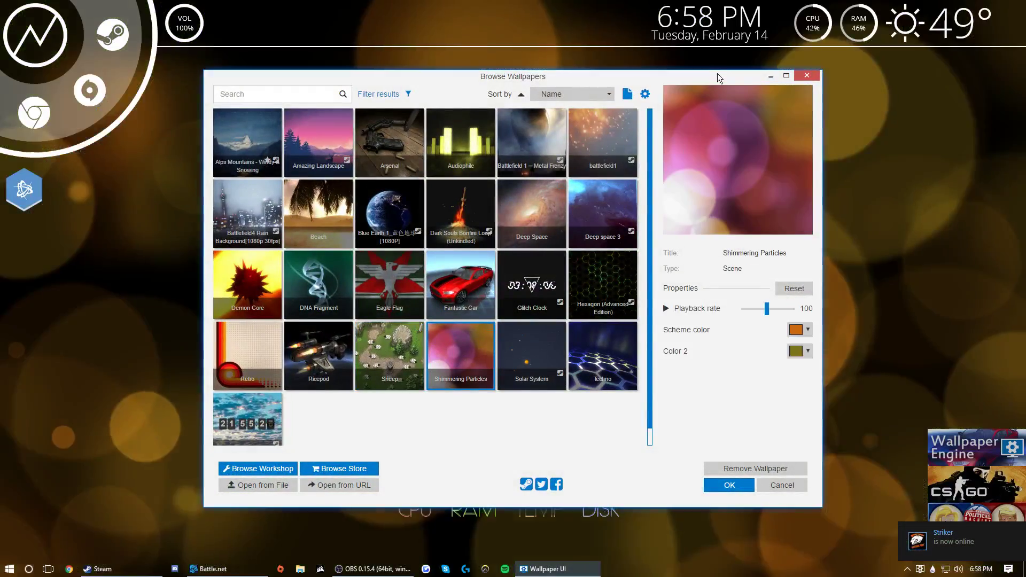
# Set the Shimmering Particles scheme colour to mint green
pyautogui.moveTo(717, 72); pyautogui.dragTo(484, 59)
pyautogui.click(566, 315)
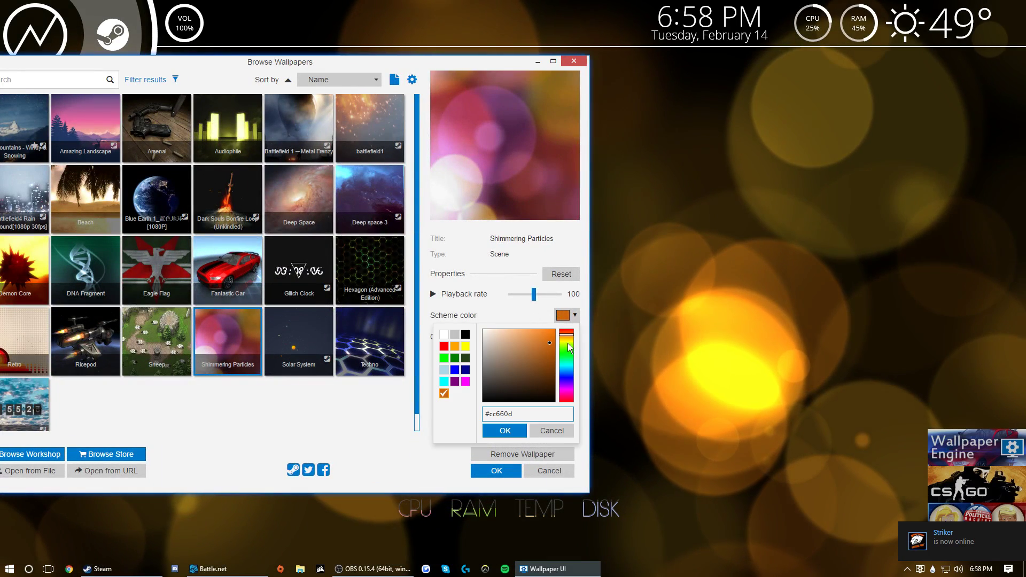
pyautogui.click(560, 360)
pyautogui.click(526, 365)
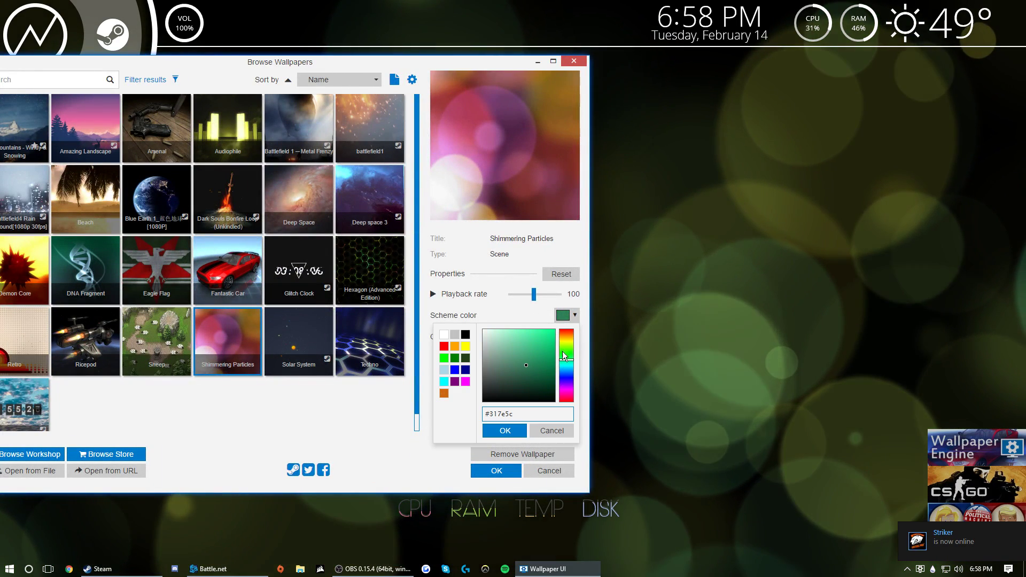
pyautogui.click(546, 335)
pyautogui.click(515, 430)
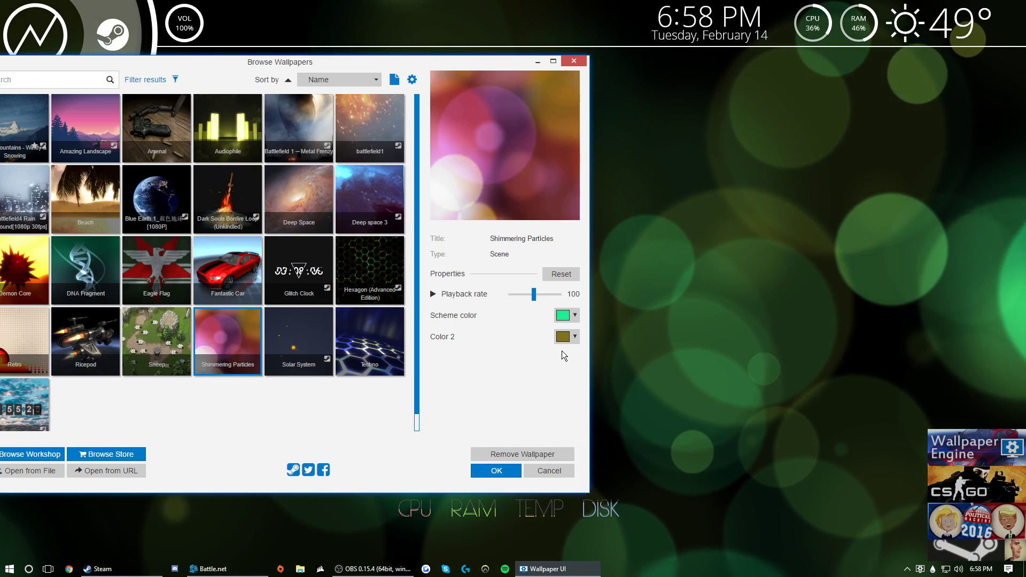
# Set Color 2 to a bright vivid blue and recentre the browser
pyautogui.click(565, 336)
pyautogui.click(566, 398)
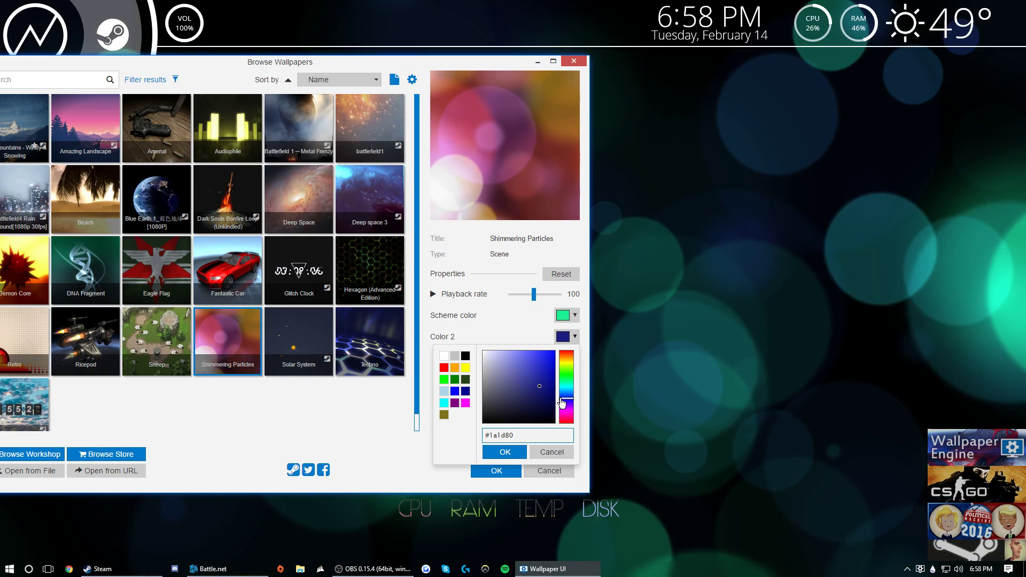
pyautogui.click(540, 377)
pyautogui.click(505, 452)
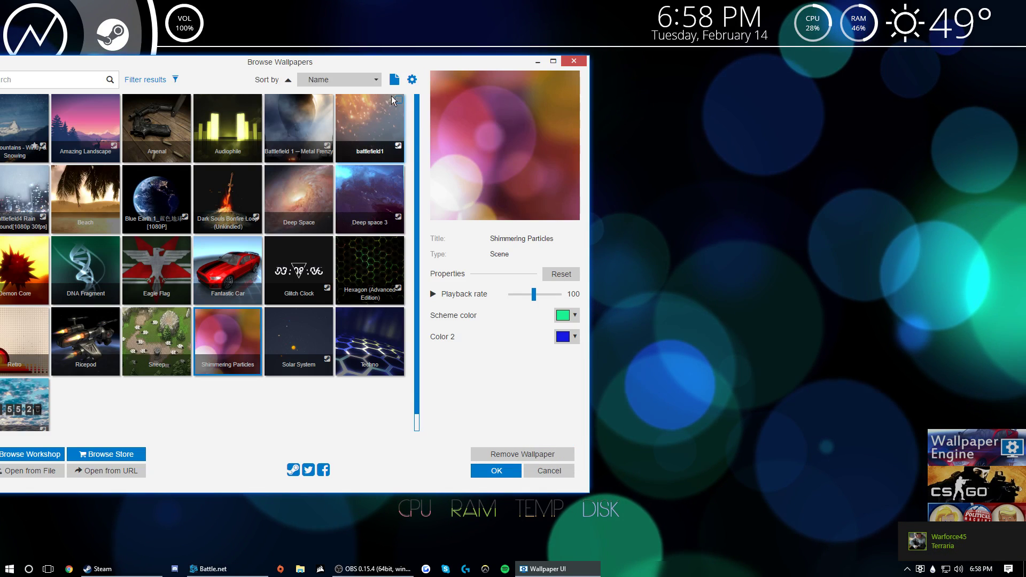
pyautogui.moveTo(466, 66); pyautogui.dragTo(749, 76)
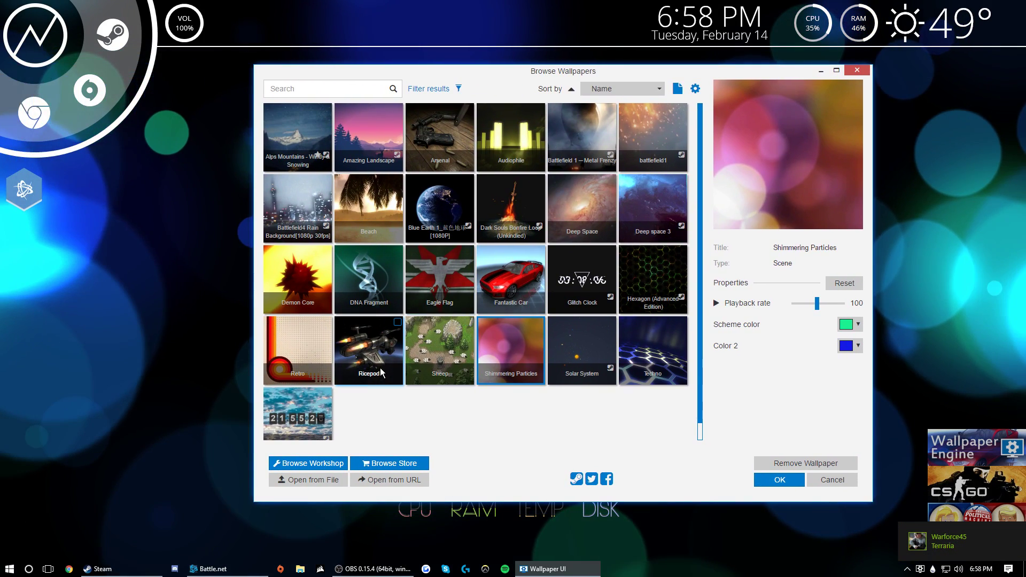
# Try Retro with background #6ba0b8 and accent #00ff34, then switch to Solar System
pyautogui.click(298, 363)
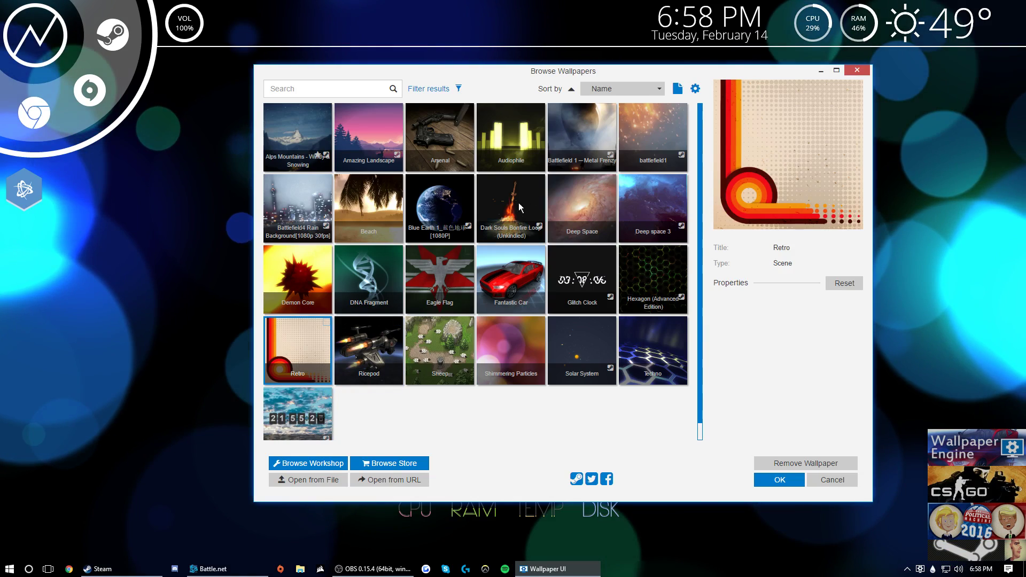
pyautogui.moveTo(642, 72); pyautogui.dragTo(765, 30)
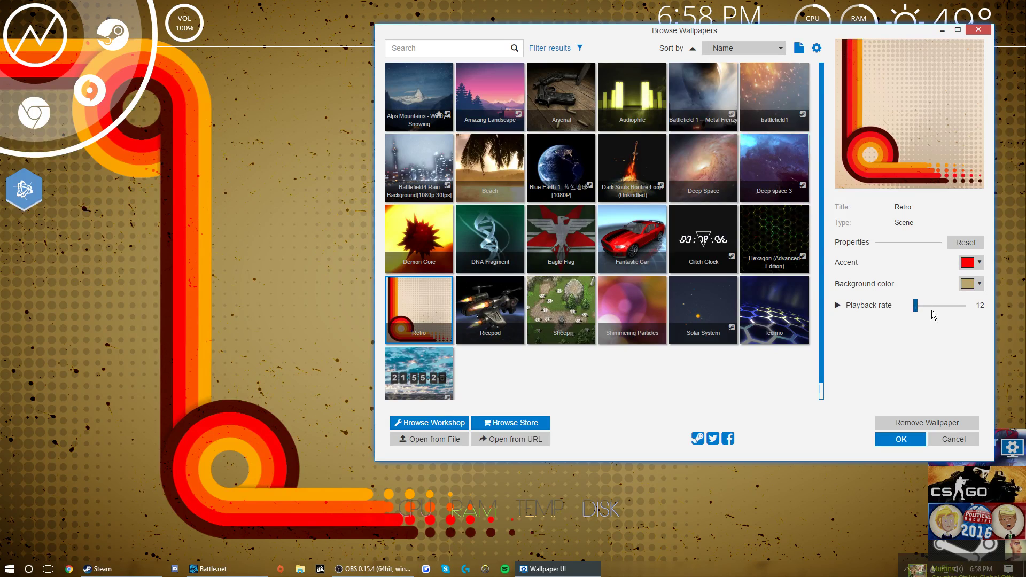
pyautogui.click(979, 283)
pyautogui.click(970, 337)
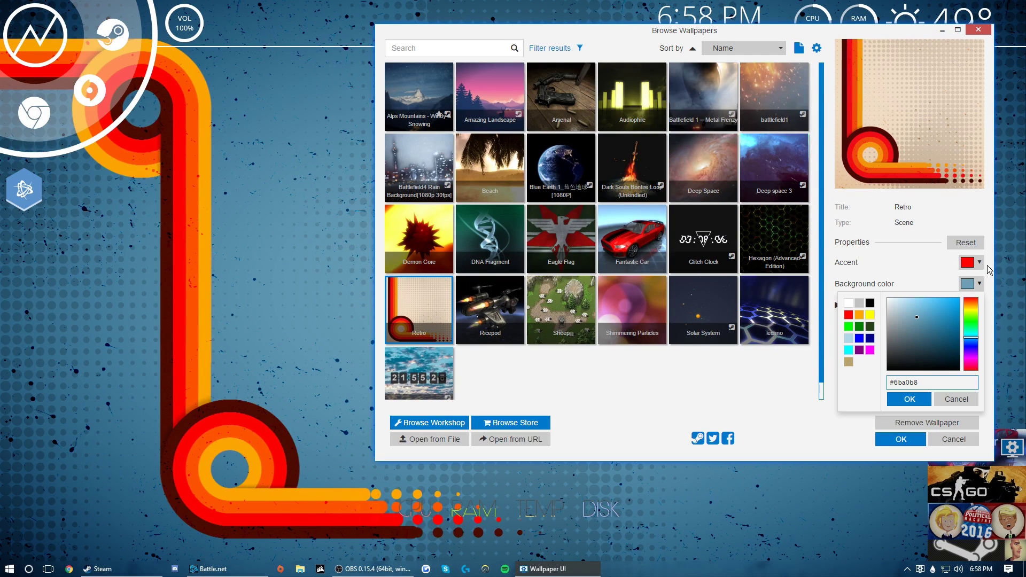
pyautogui.click(974, 263)
pyautogui.click(966, 303)
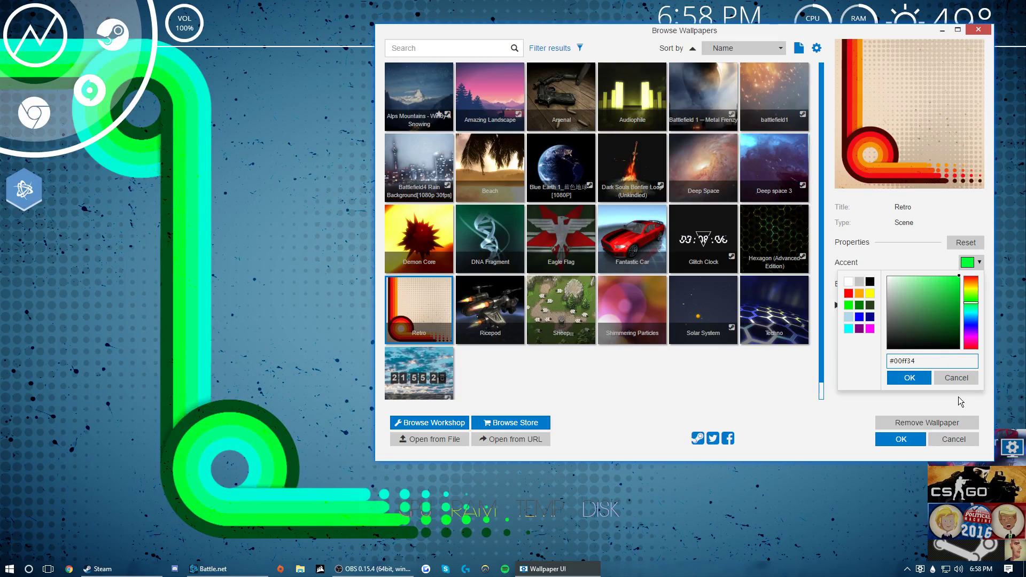
pyautogui.click(913, 378)
pyautogui.click(697, 320)
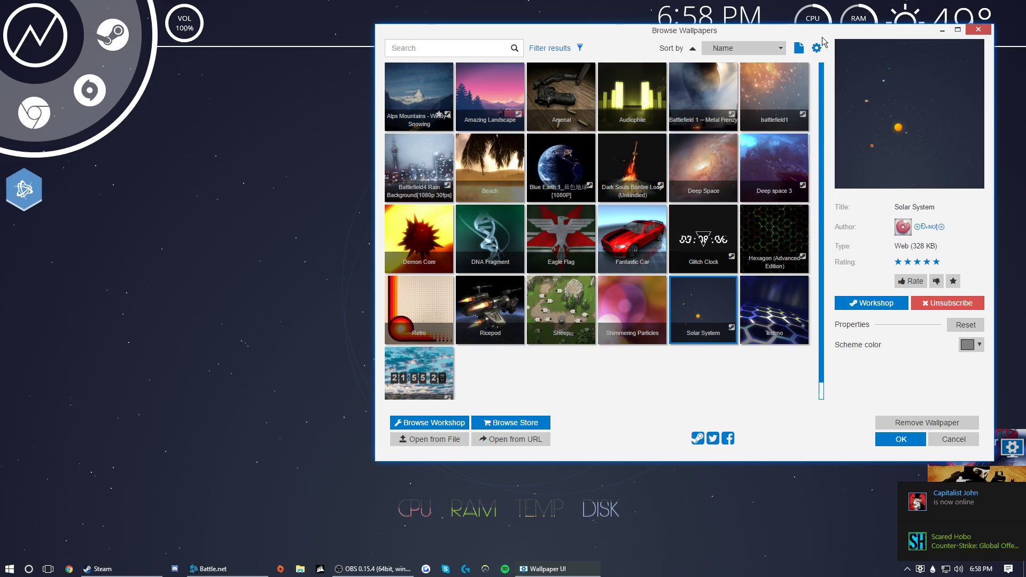
# Try battlefield1 and Battlefield4 Rain, settle on Dark Souls Bonfire Loop, and minimize the browser
pyautogui.moveTo(836, 36); pyautogui.dragTo(834, 63)
pyautogui.click(704, 170)
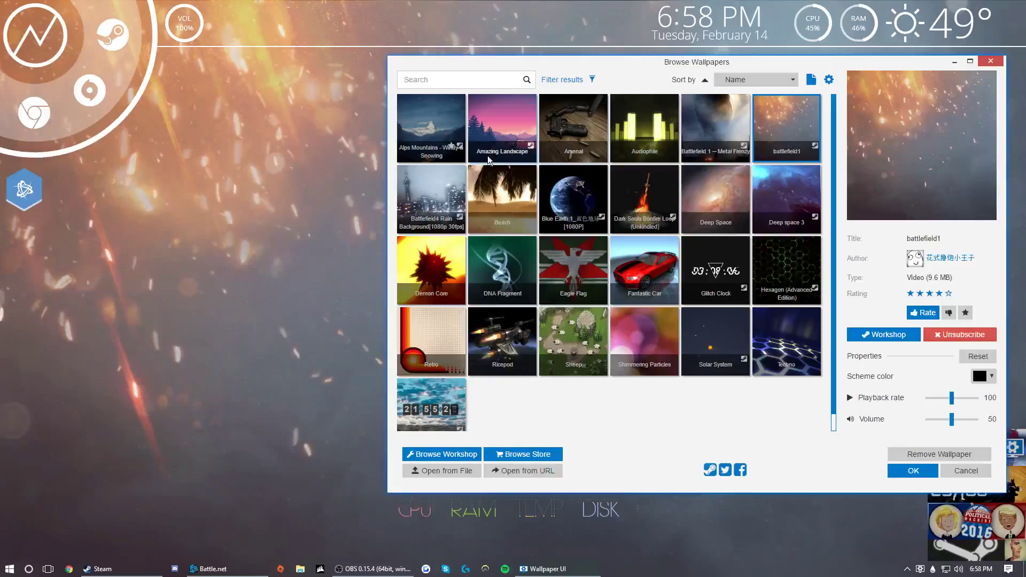
pyautogui.click(431, 199)
pyautogui.moveTo(908, 62); pyautogui.dragTo(828, 111)
pyautogui.click(588, 219)
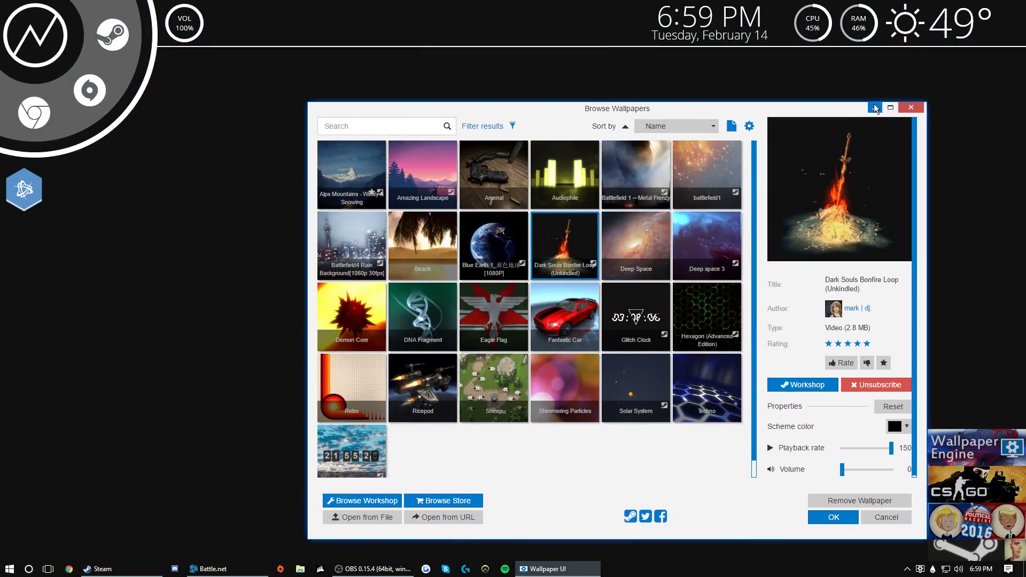
pyautogui.click(874, 106)
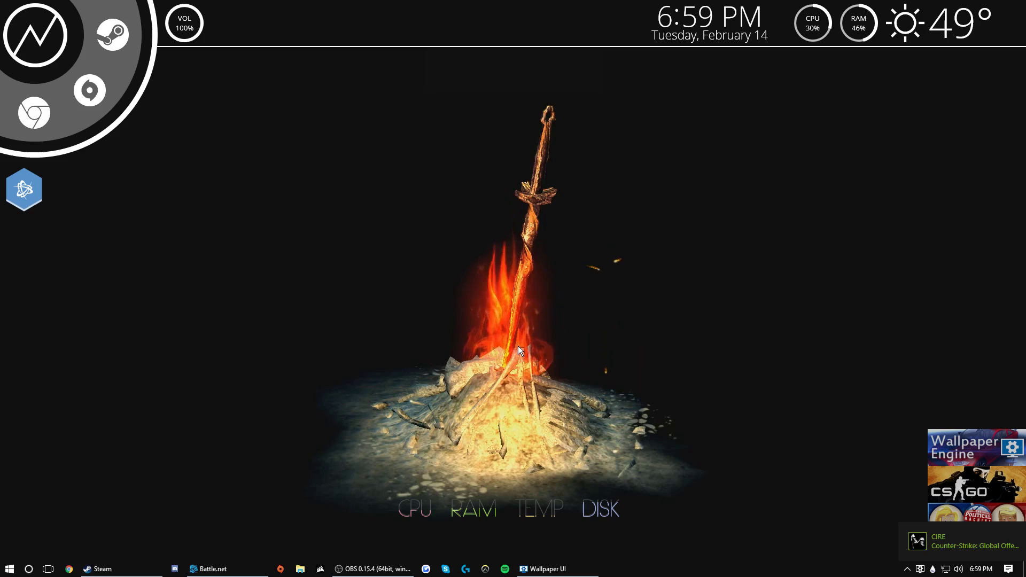
# Launch the Wallpaper Engine interface from the tray icon menu
pyautogui.rightClick(919, 570)
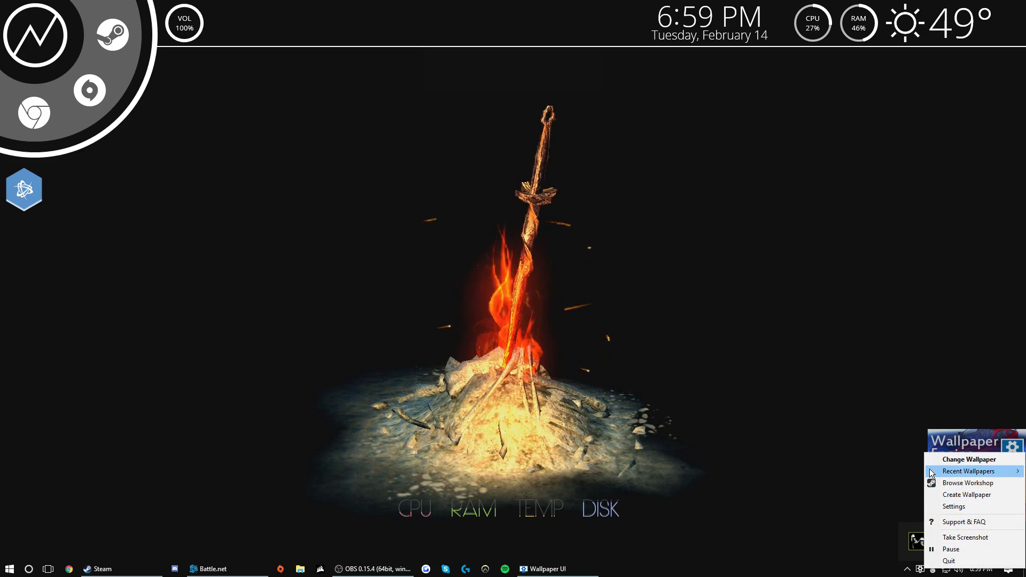
pyautogui.press('Escape')
pyautogui.rightClick(917, 569)
pyautogui.click(962, 480)
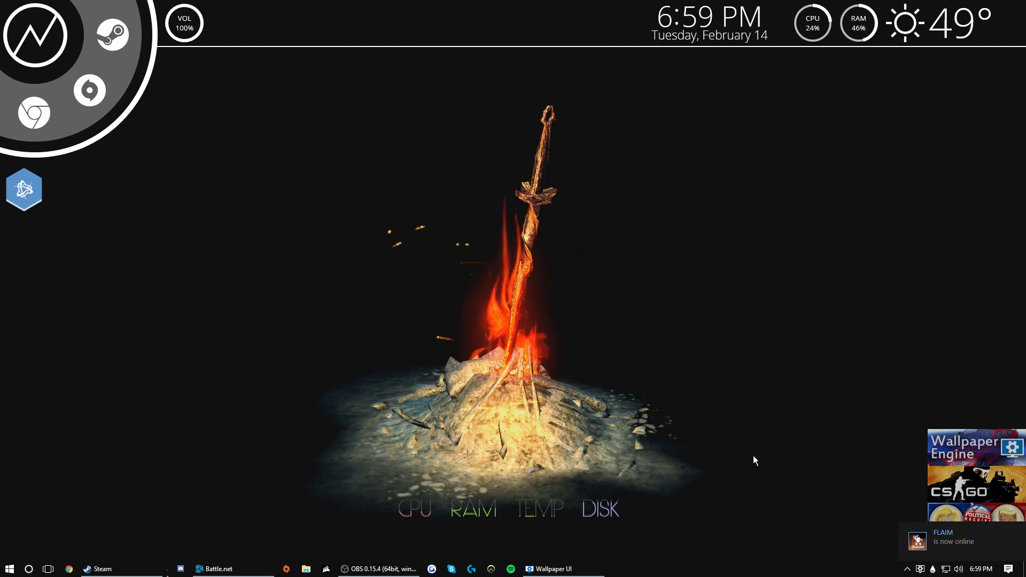
# Via Change Wallpaper, try Fantastic Car, apply Deep space 3, then bring Steam forward
pyautogui.rightClick(919, 569)
pyautogui.click(963, 461)
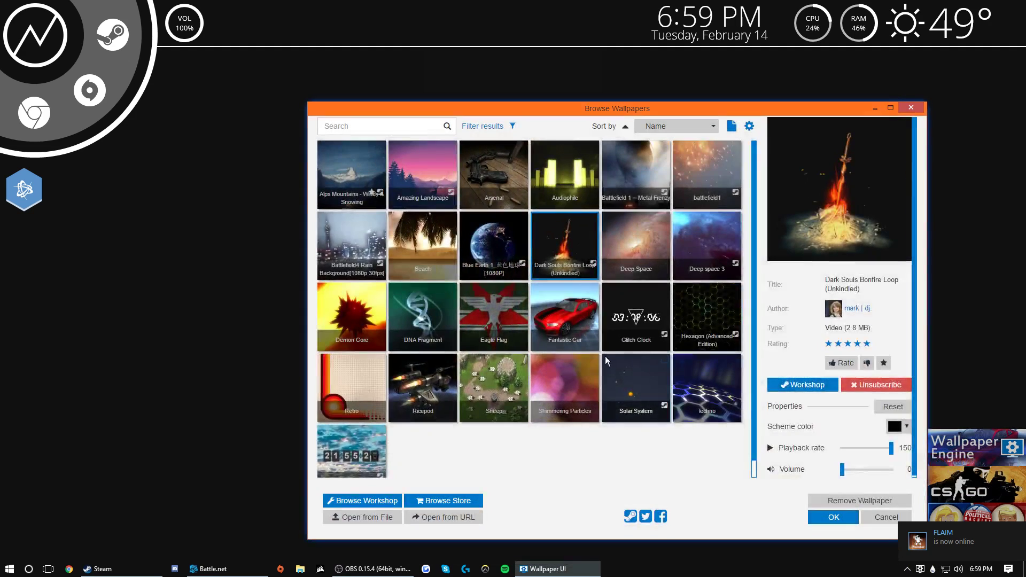
pyautogui.click(566, 347)
pyautogui.click(707, 246)
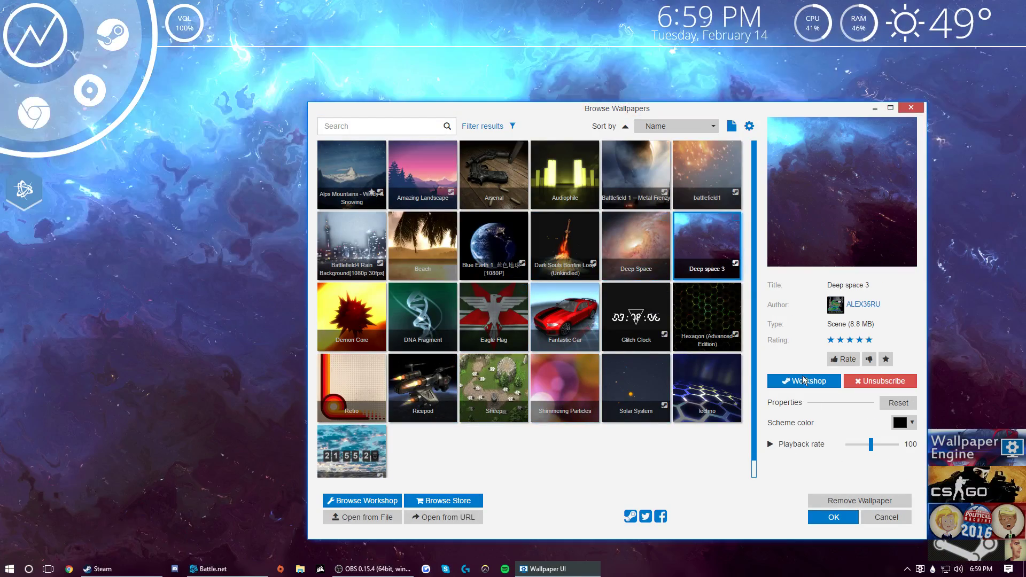
pyautogui.click(834, 517)
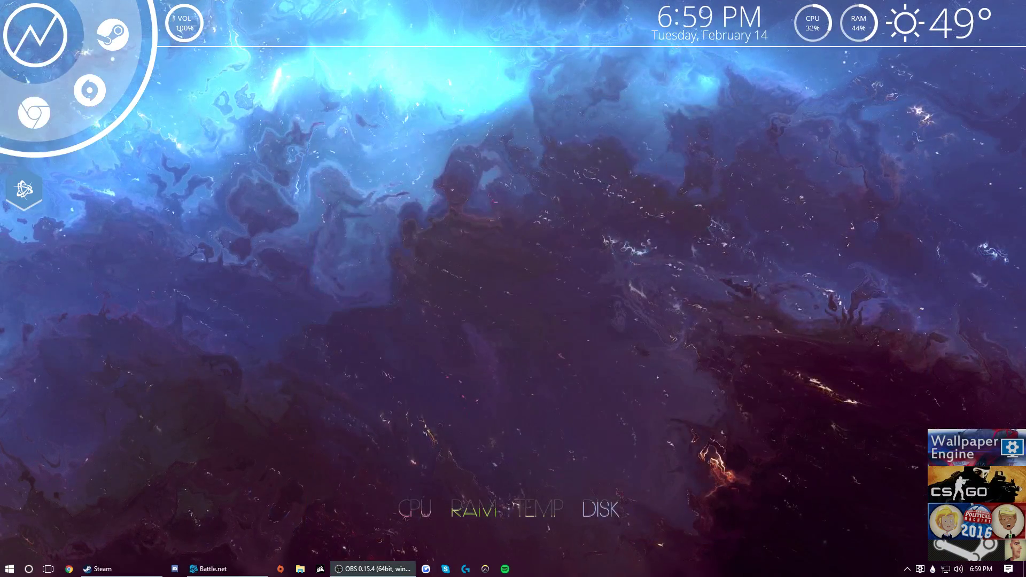
pyautogui.click(103, 569)
# View the Geometry Dash and The Political Machine 2016 library pages, then minimize Steam
pyautogui.click(113, 13)
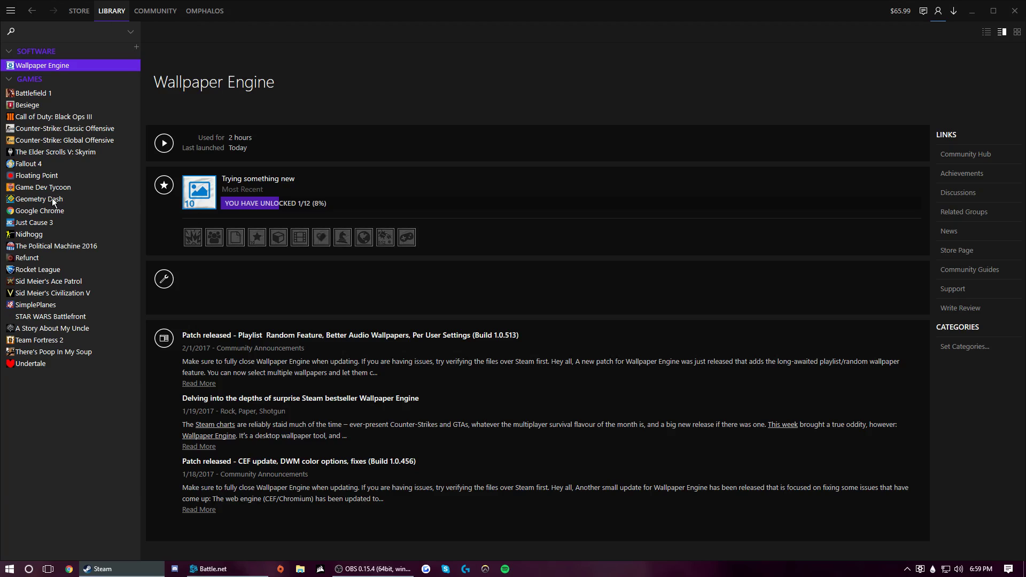
pyautogui.click(52, 199)
pyautogui.click(69, 247)
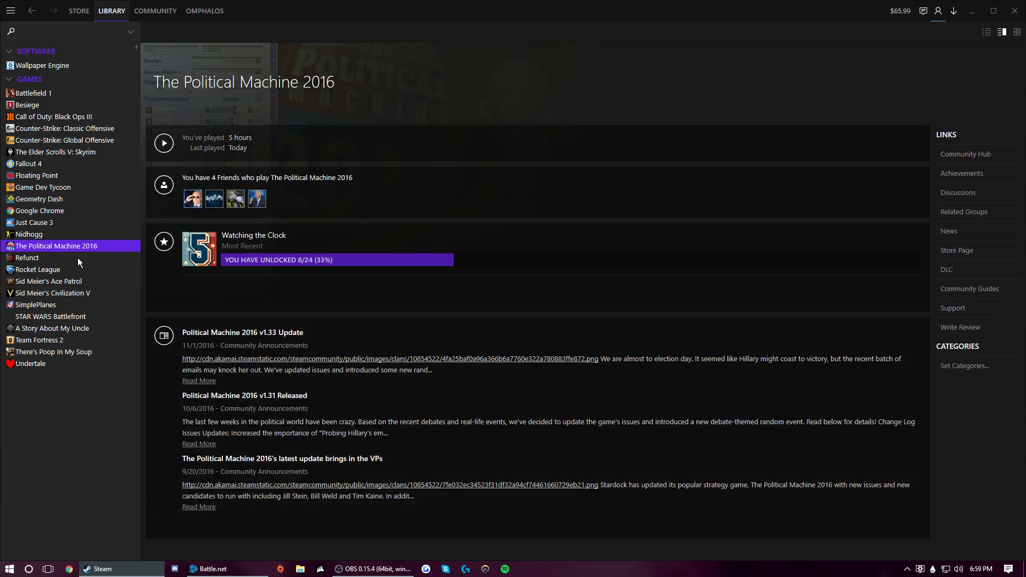
pyautogui.click(971, 12)
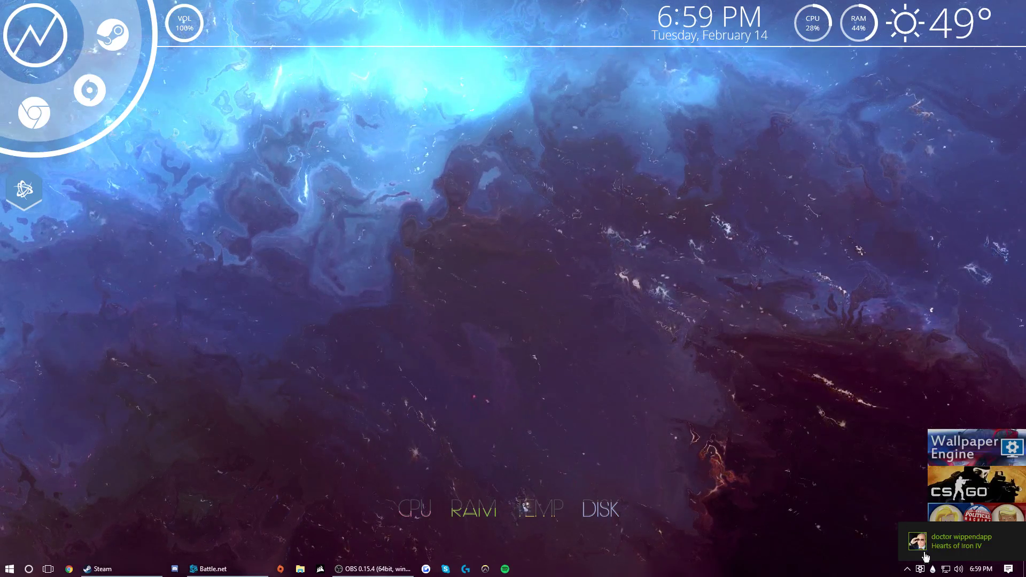
# Open and dismiss the Wallpaper Engine tray menu, then bring OBS to the front
pyautogui.rightClick(919, 569)
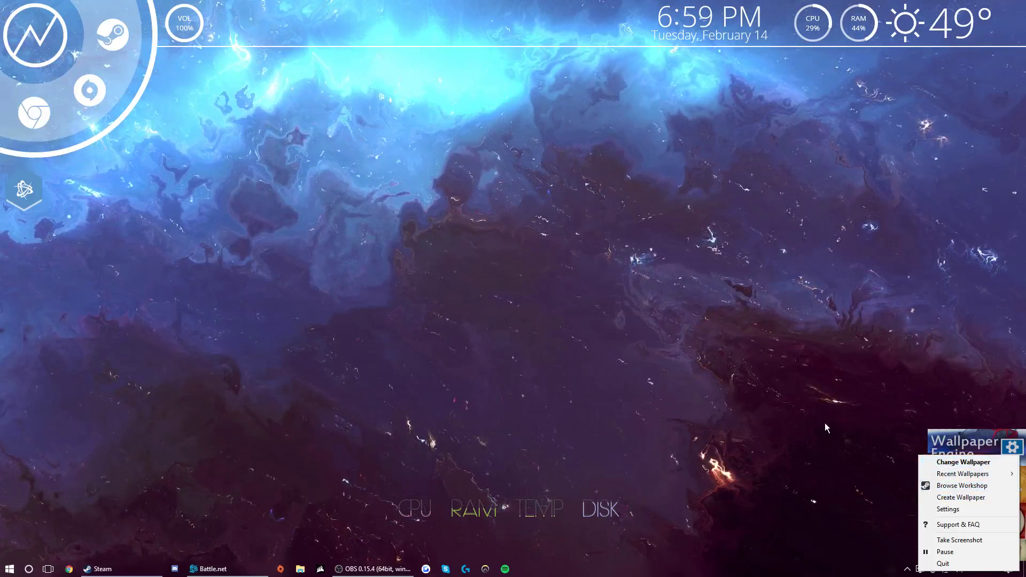
pyautogui.click(822, 399)
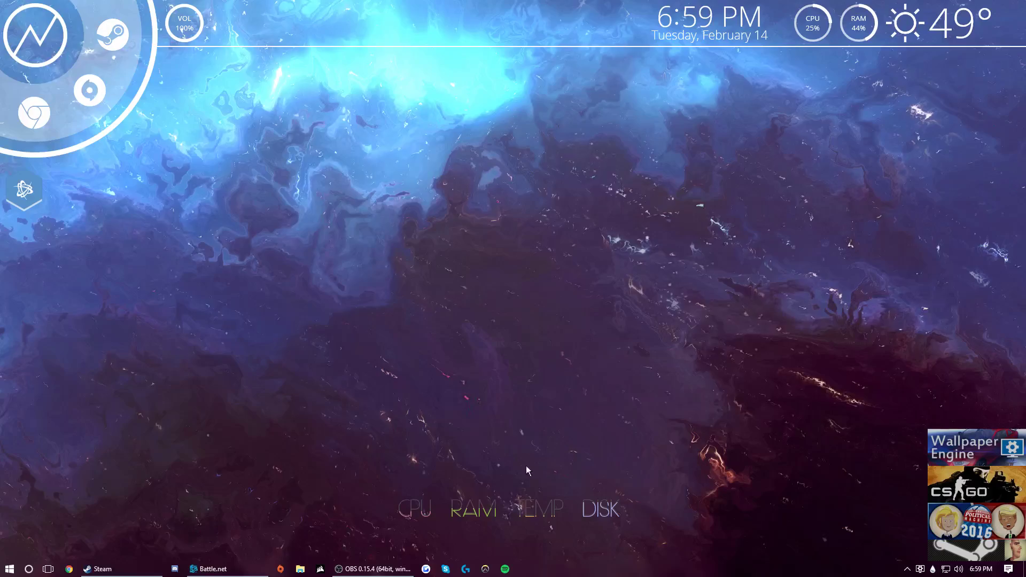
pyautogui.click(373, 569)
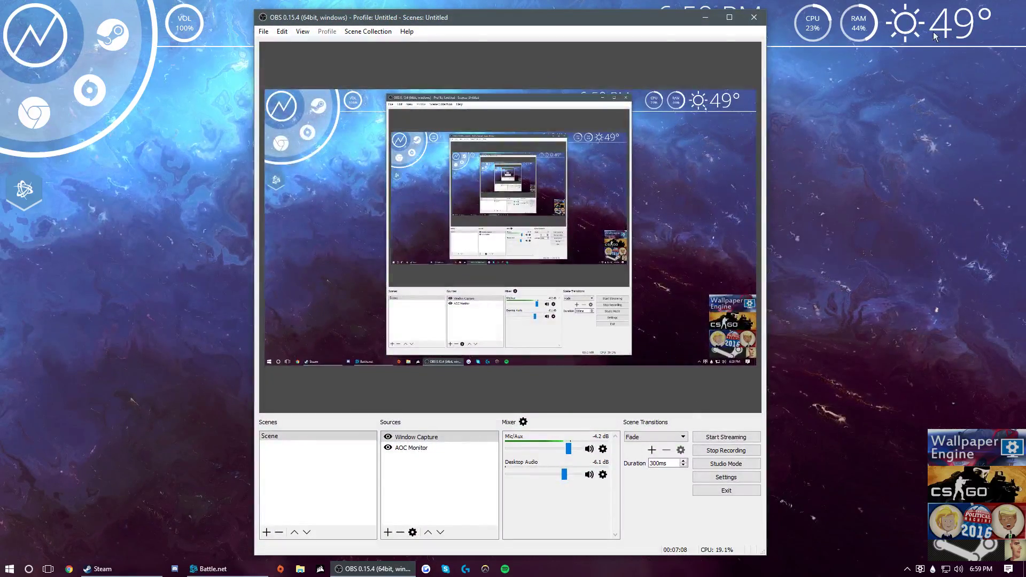